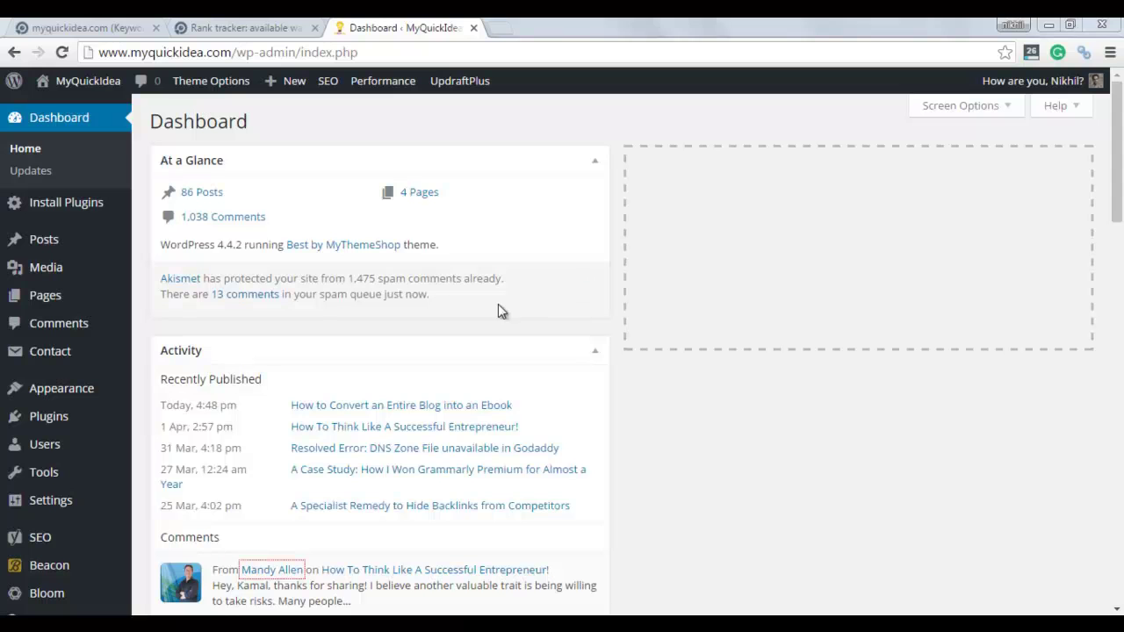
- Open the Beacon plugin's page for creating an eBook from blog posts
mouse_move(105, 372)
mouse_move(70, 575)
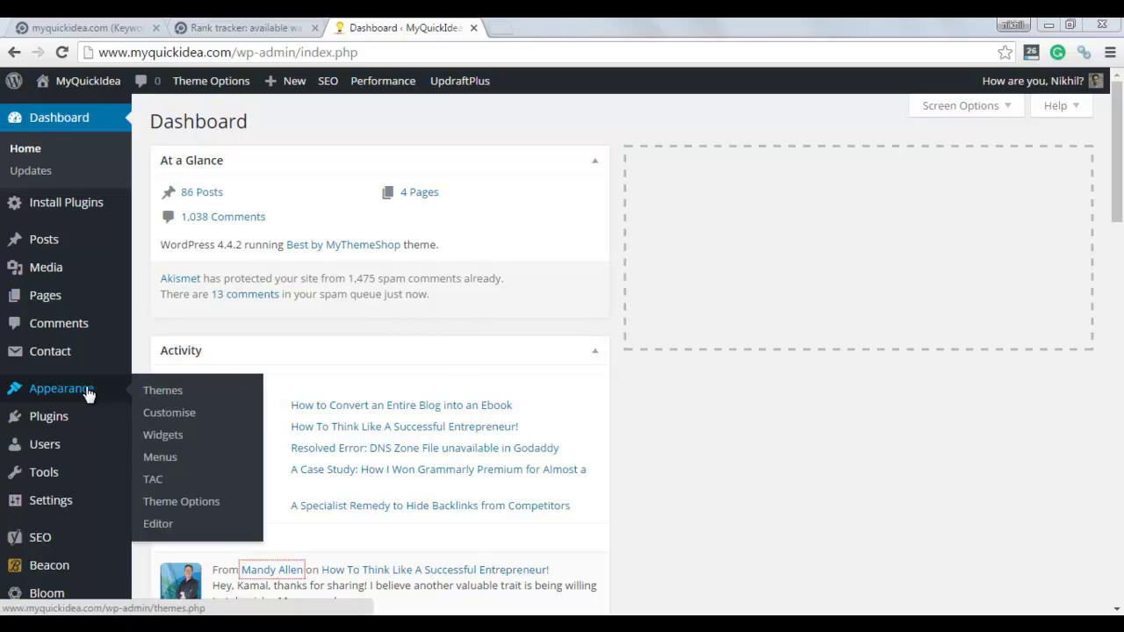
mouse_move(67, 425)
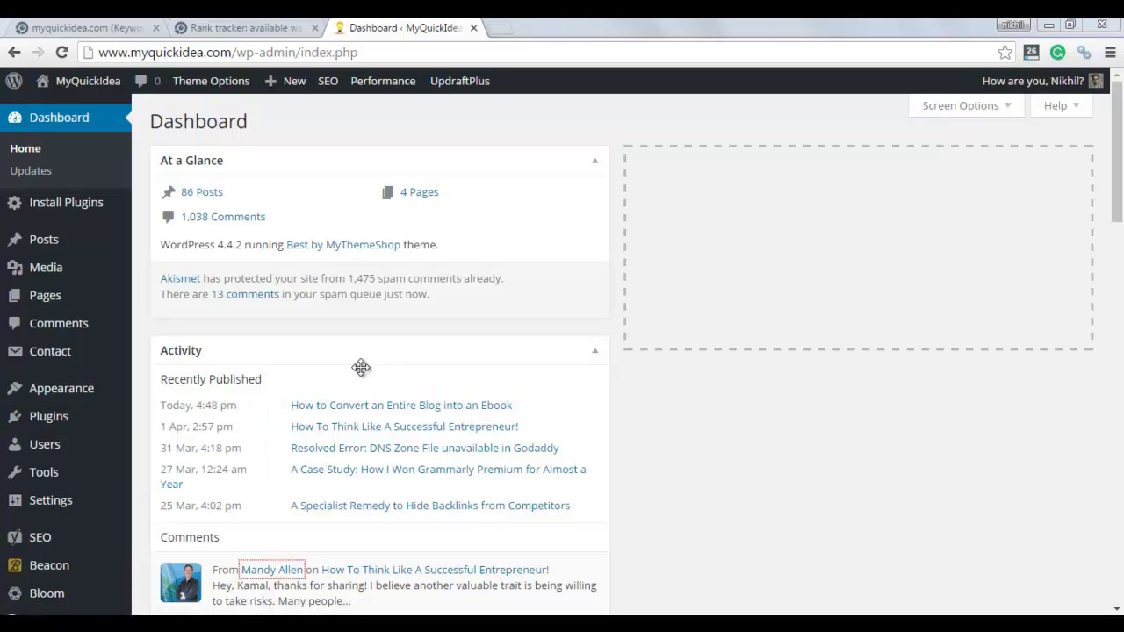
click(38, 575)
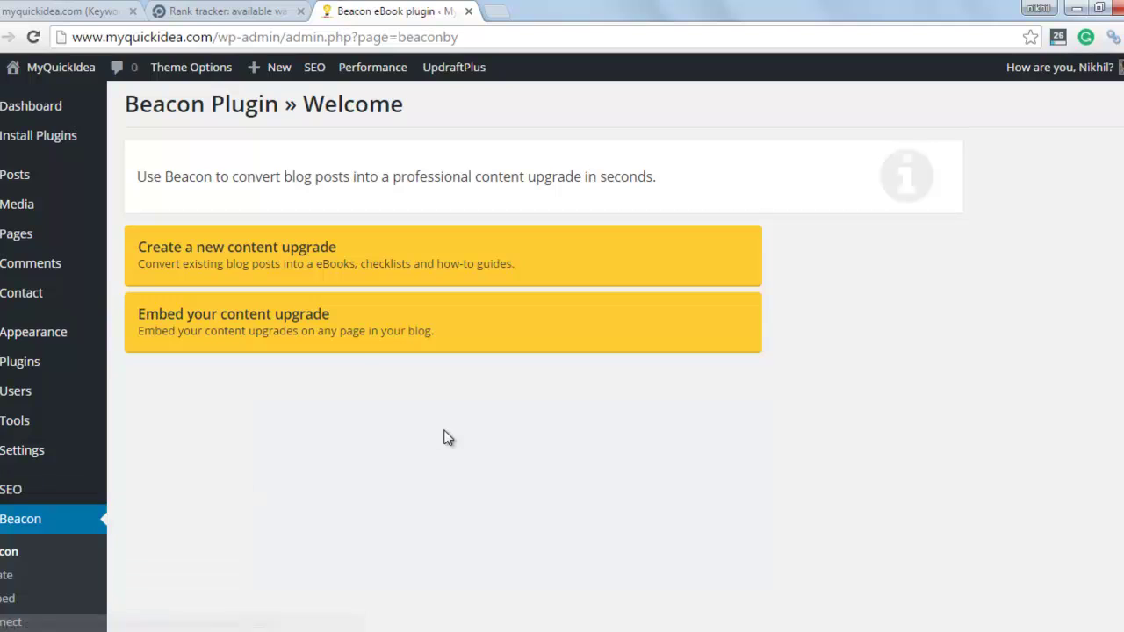
scroll(562, 351, down, 3)
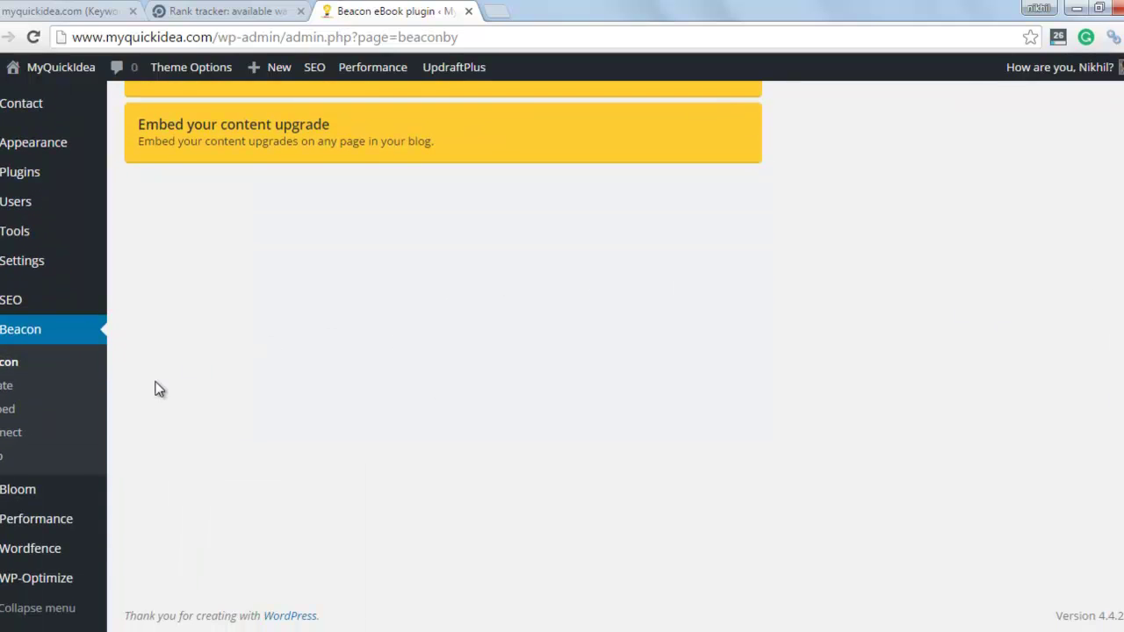
click(6, 397)
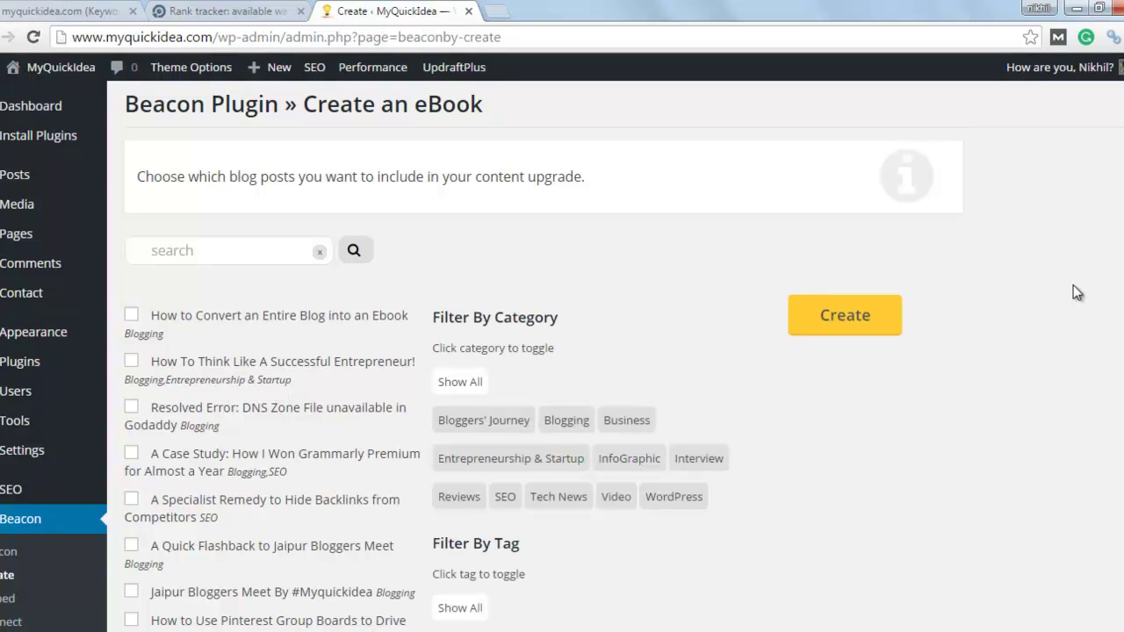
- Look through the available blog posts and filter them by the SEO category
scroll(563, 351, down, 15)
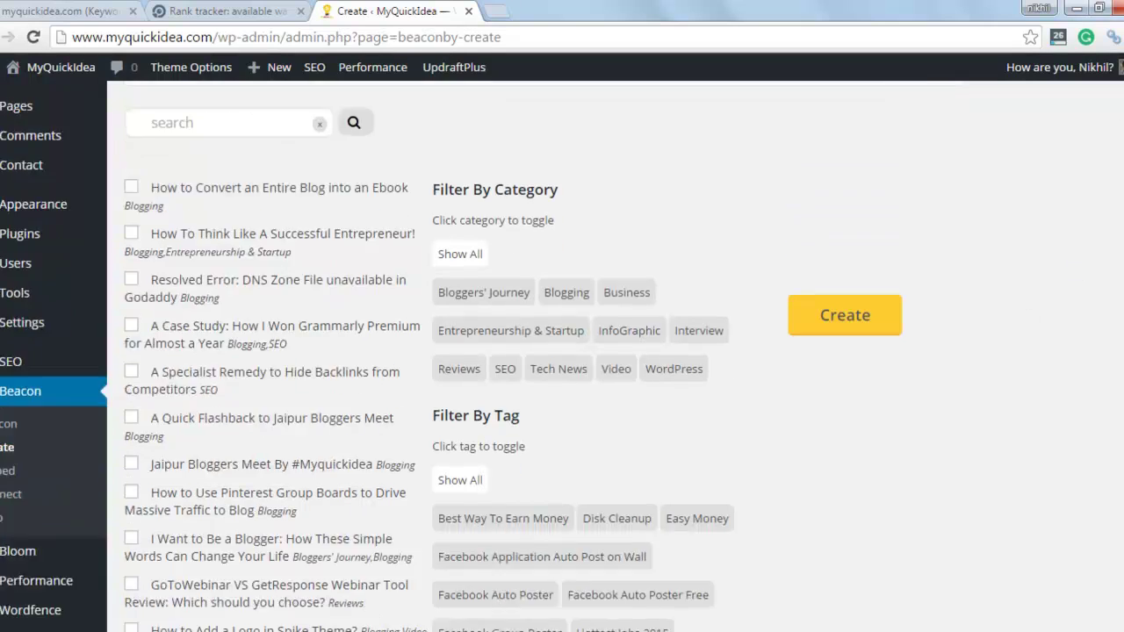
scroll(562, 351, down, 15)
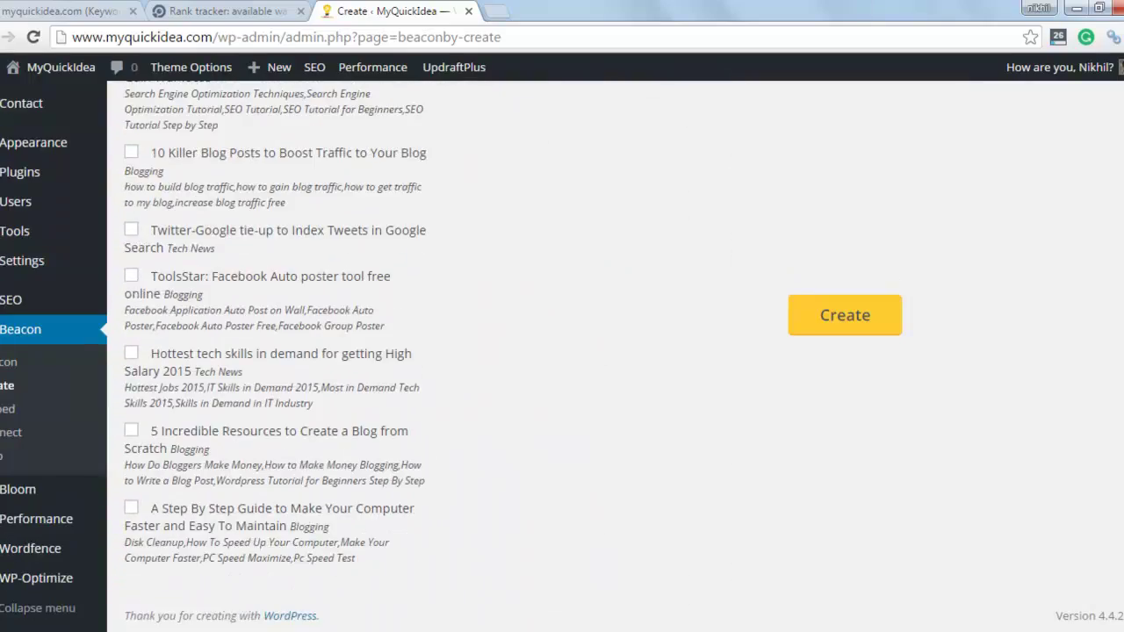
scroll(562, 352, up, 20)
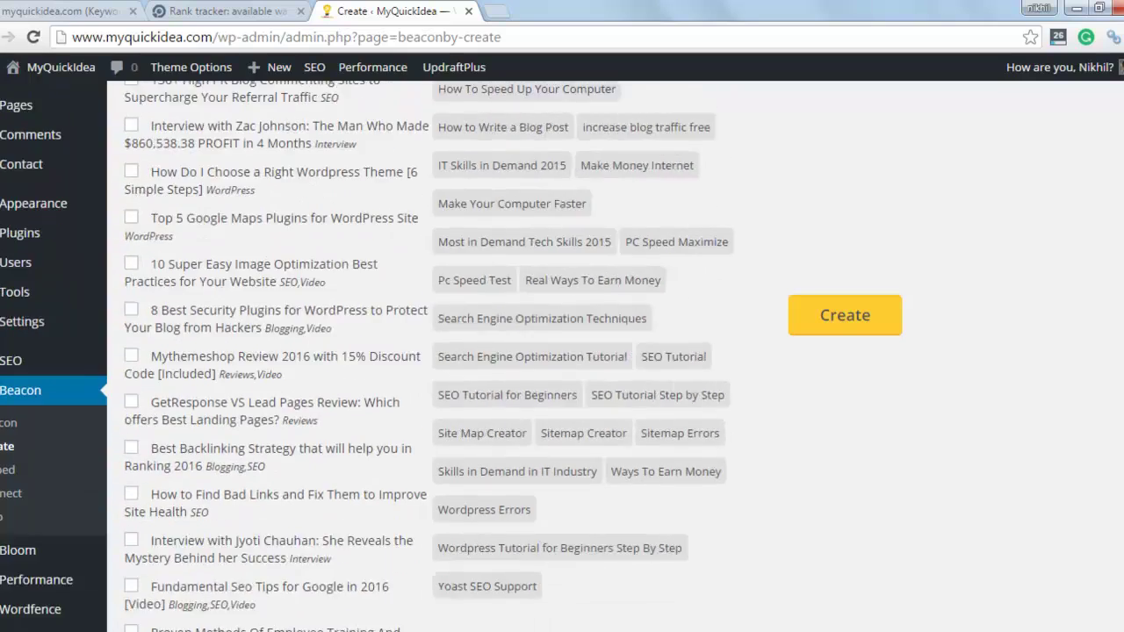
scroll(909, 269, up, 5)
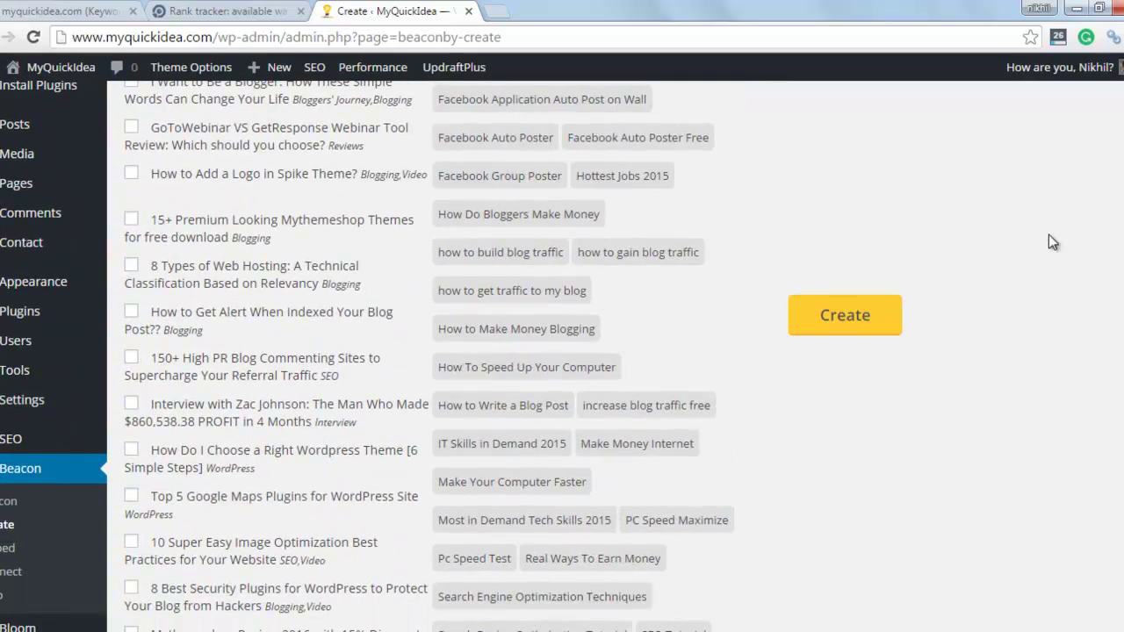
scroll(1048, 236, up, 4)
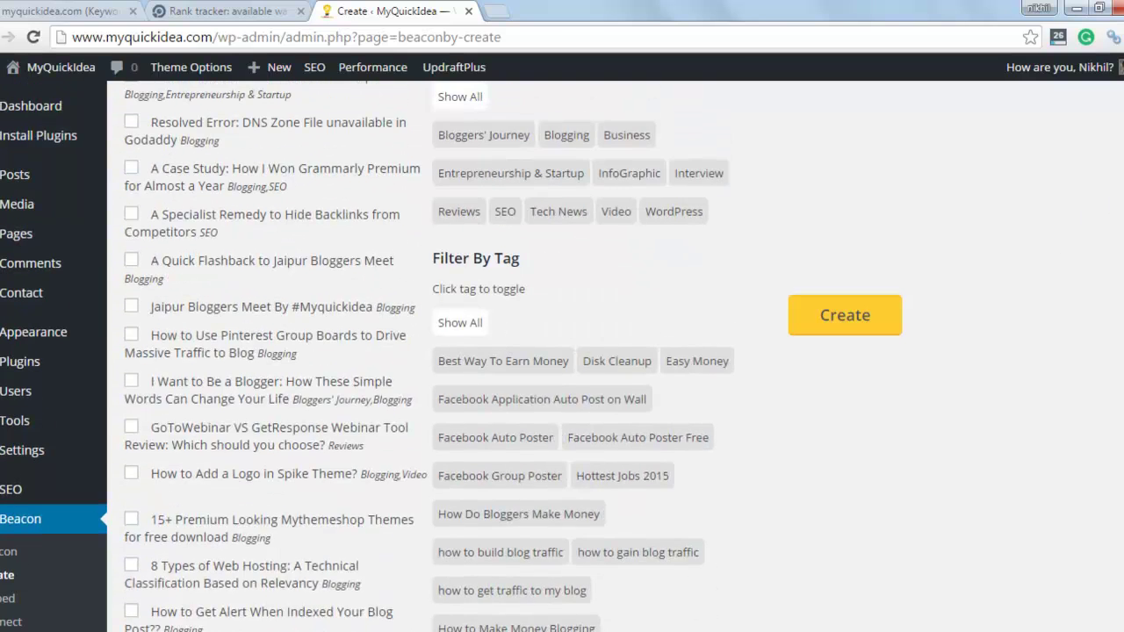
scroll(809, 241, up, 2)
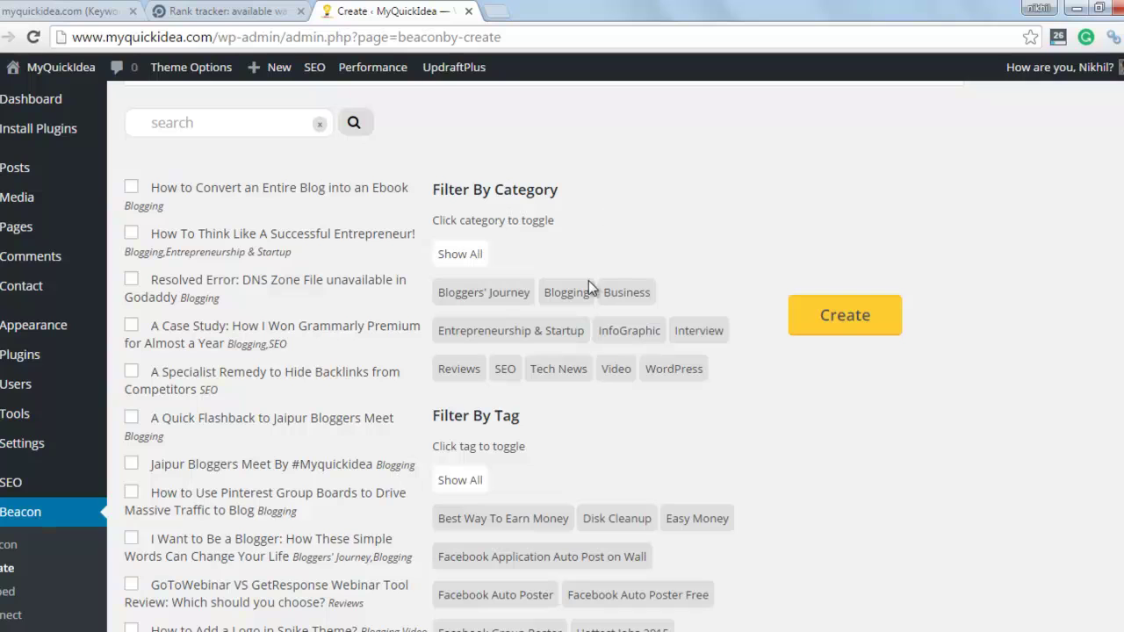
click(505, 370)
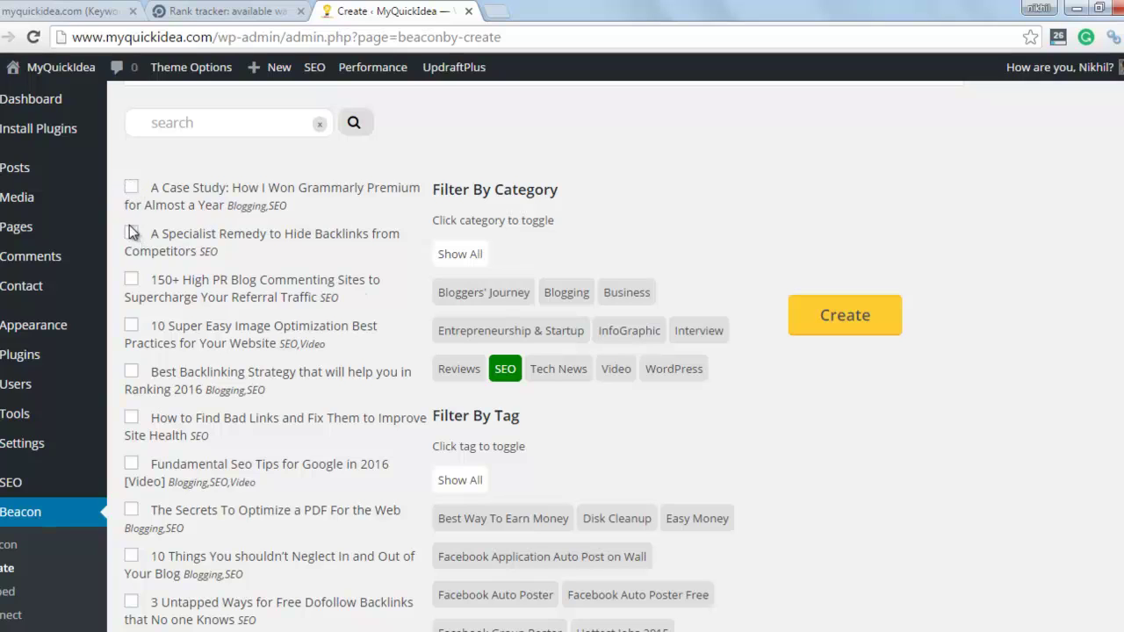
- Select the first six SEO posts for the eBook, from the Grammarly Premium case study through How to Find Bad Links
click(131, 189)
click(131, 235)
click(131, 281)
click(131, 326)
click(131, 373)
click(130, 419)
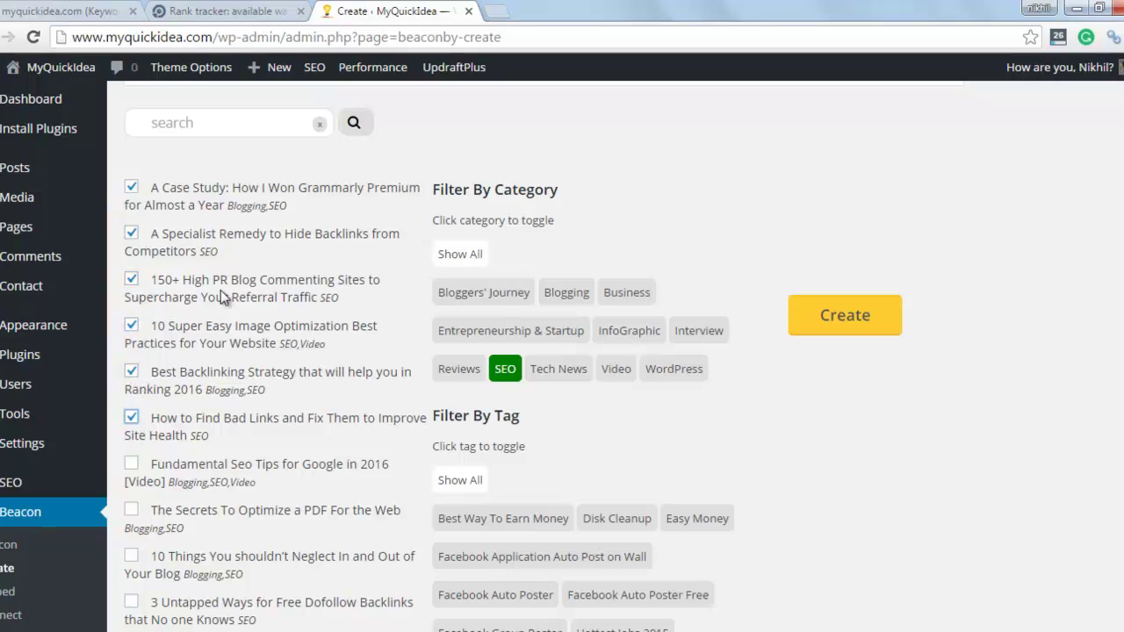
- Load myquickidea.com in a new browser tab and open the article How to Convert an Entire Blog into an Ebook
click(505, 17)
text(myquickidea.com)
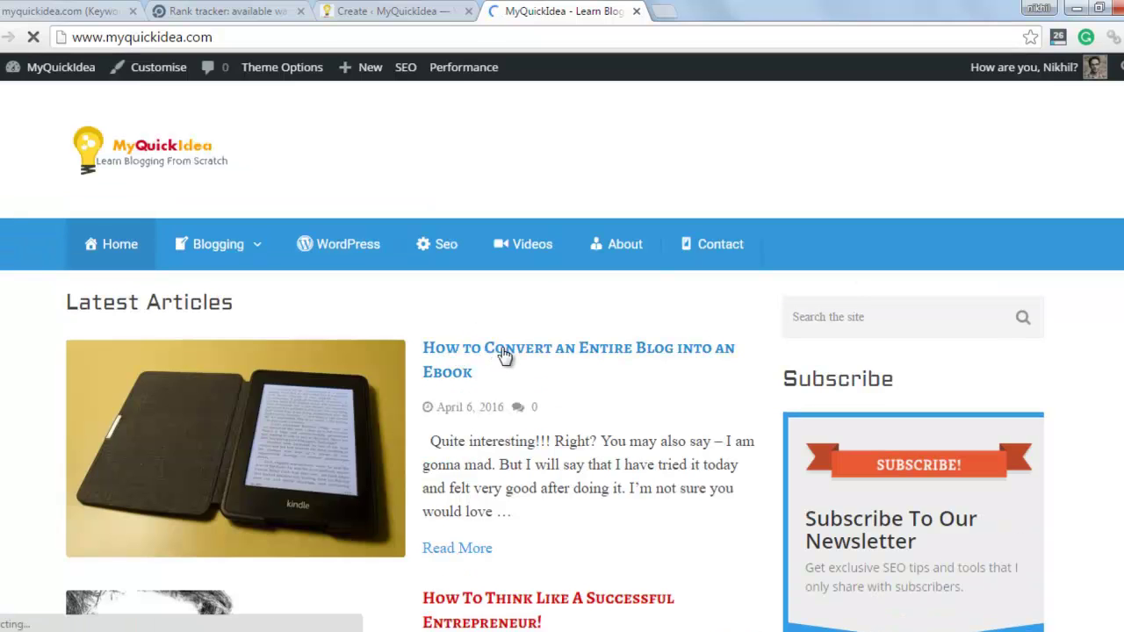
click(506, 358)
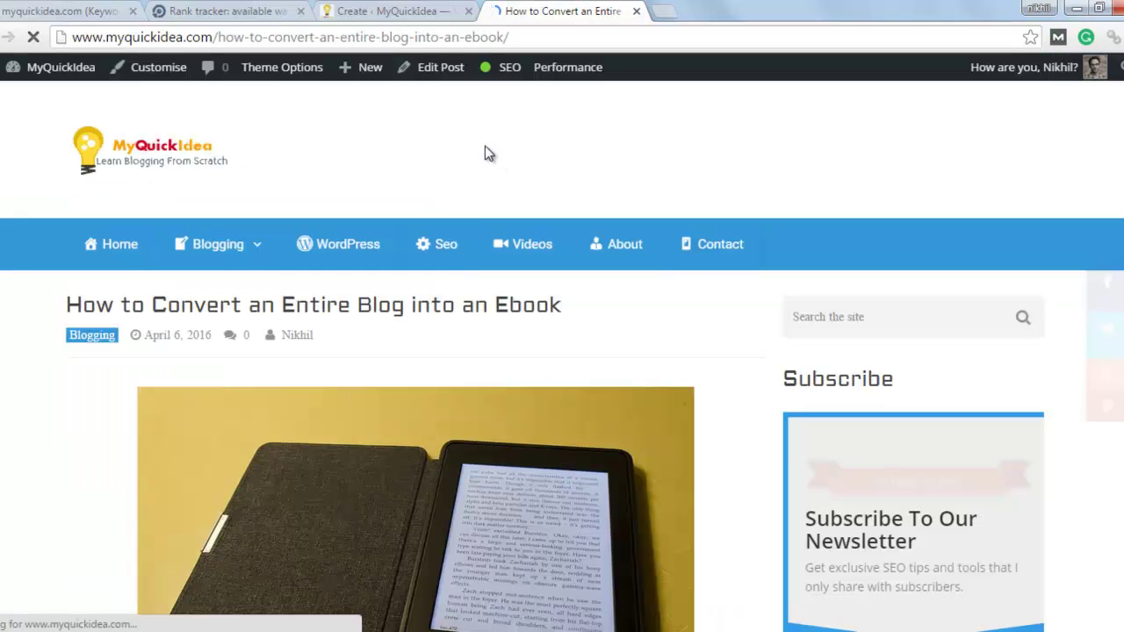
- Read through the article's methods for finding trending posts with Google Analytics and Buzzsumo, down to the Takeaway section
scroll(8, 346, down, 1)
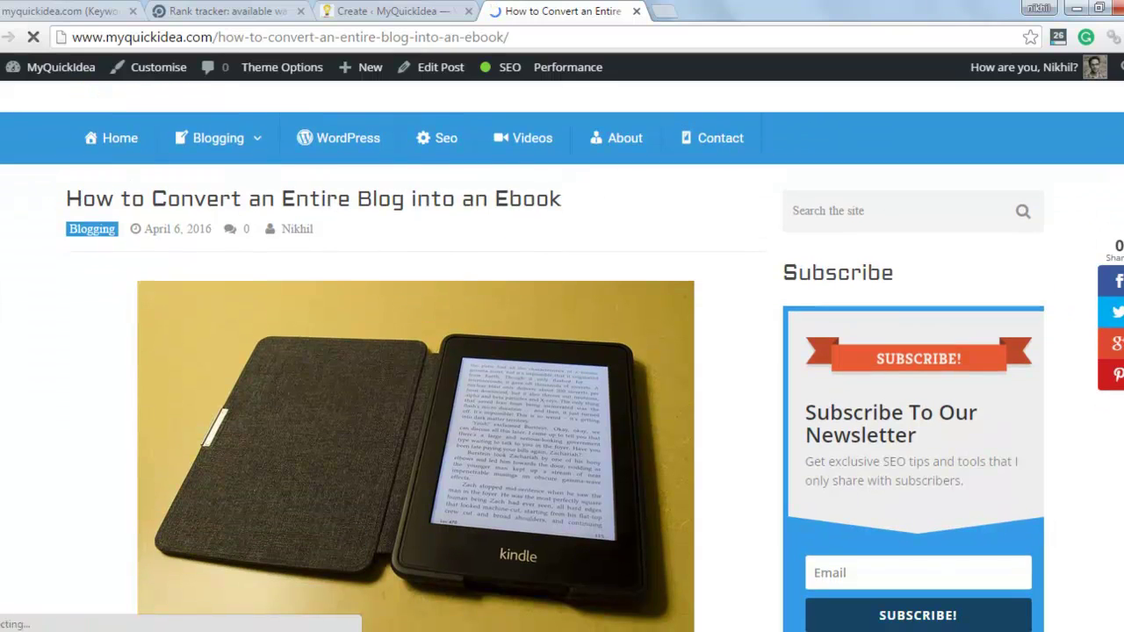
scroll(562, 351, down, 10)
scroll(562, 351, down, 6)
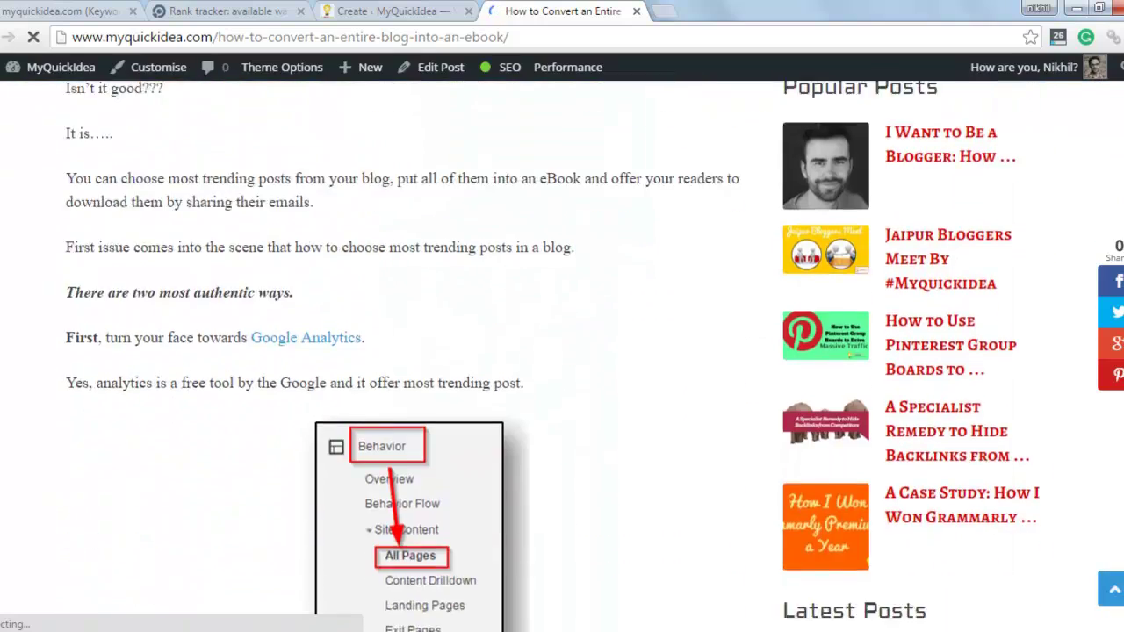
scroll(562, 351, down, 4)
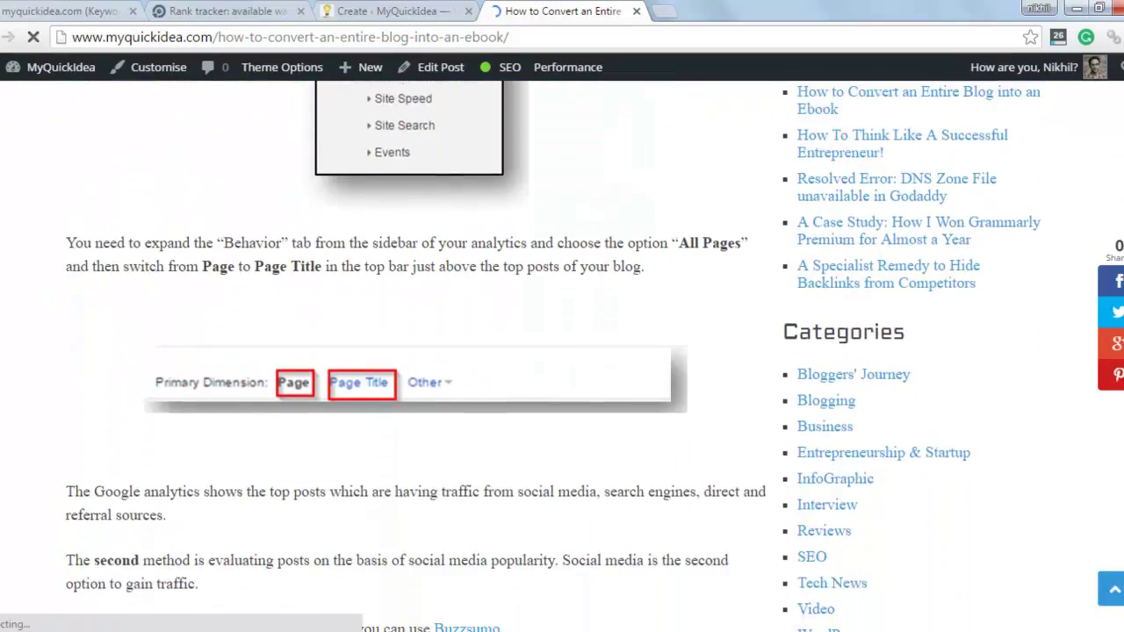
scroll(563, 351, down, 4)
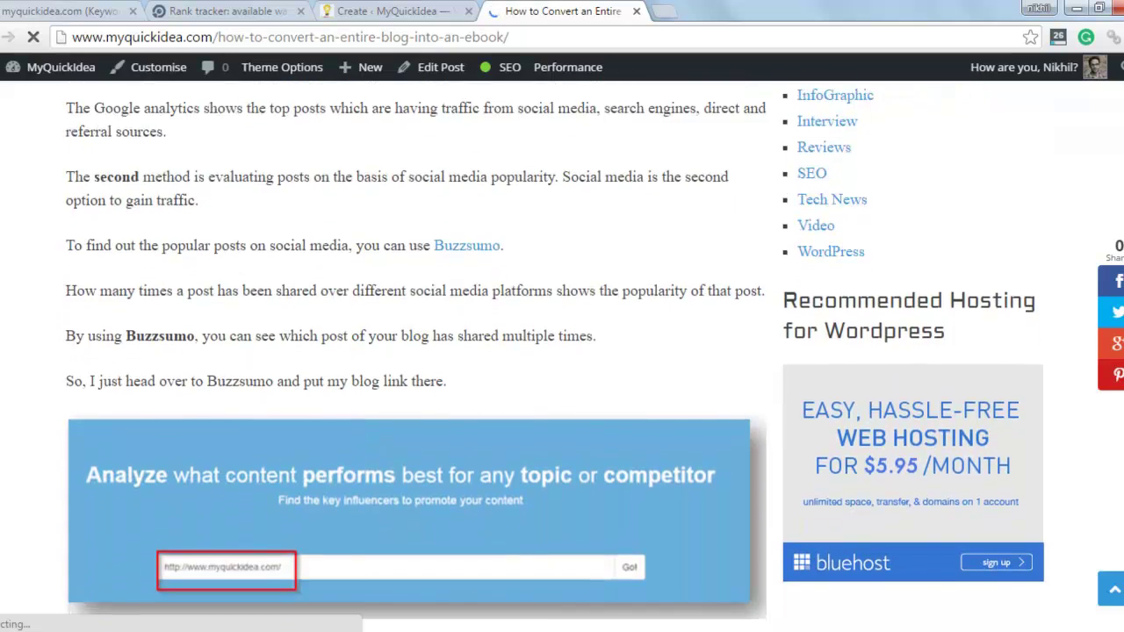
scroll(562, 351, down, 5)
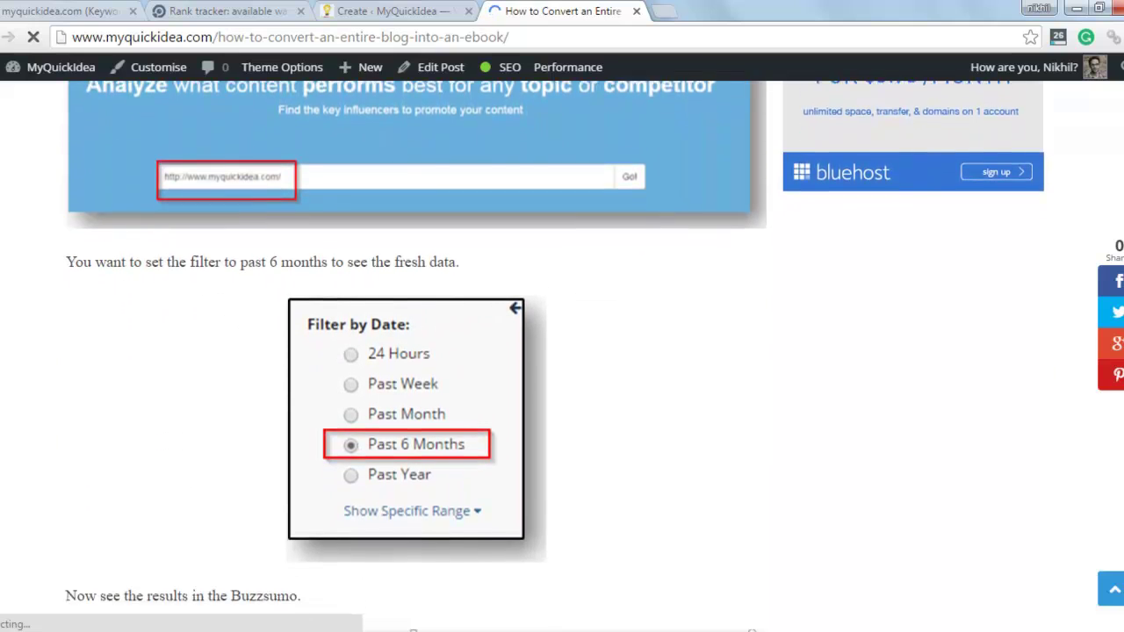
scroll(31, 368, down, 3)
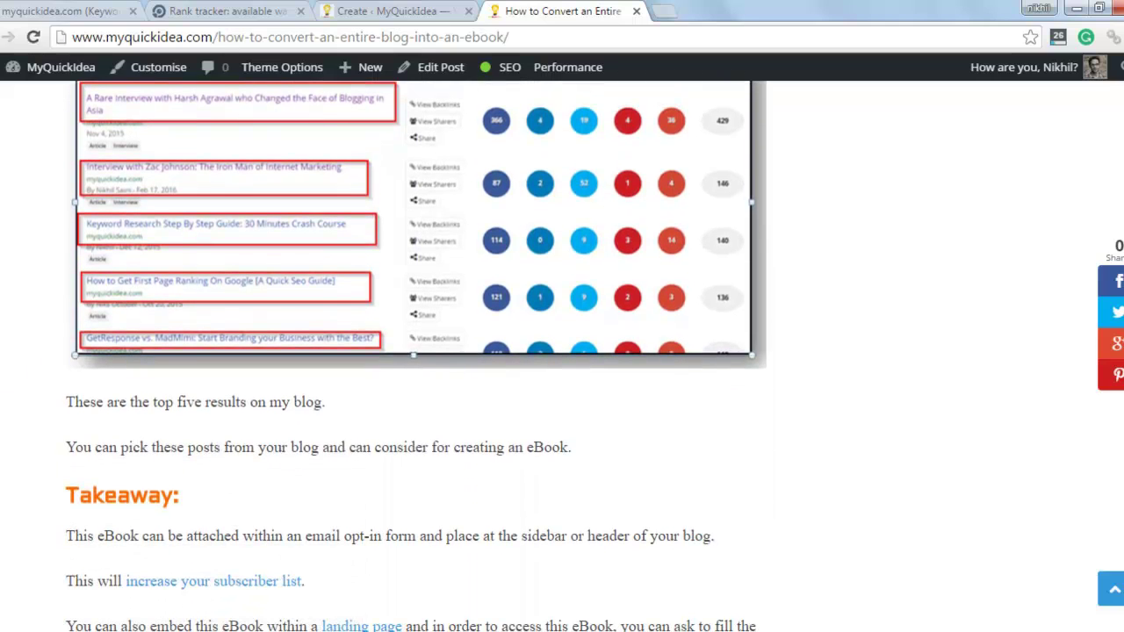
scroll(416, 352, up, 1)
scroll(417, 351, down, 1)
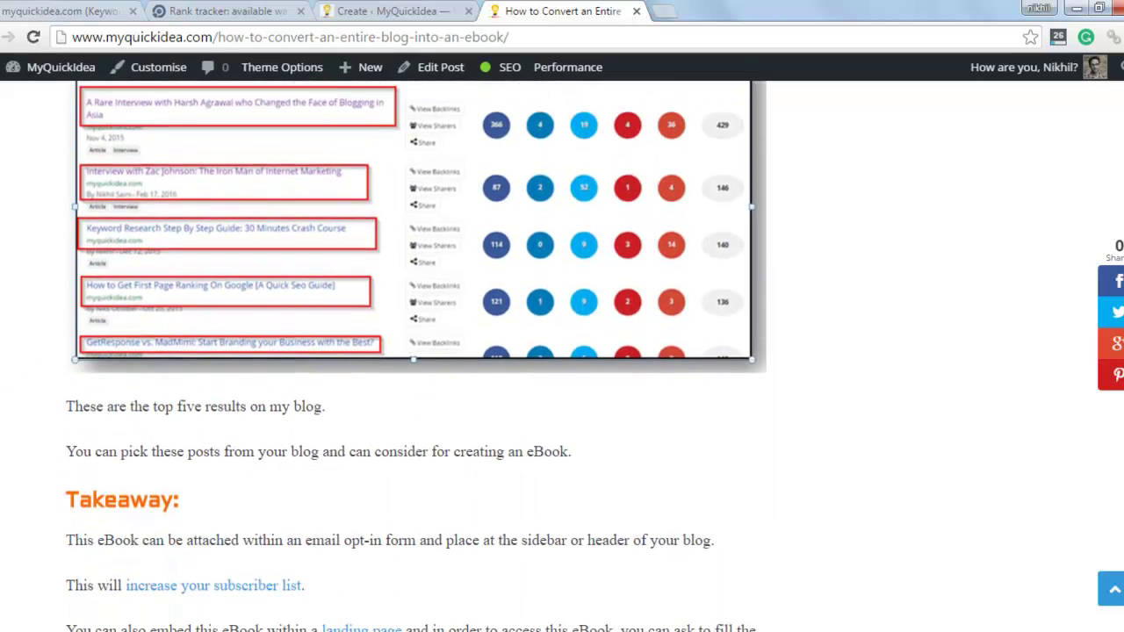
scroll(70, 269, down, 3)
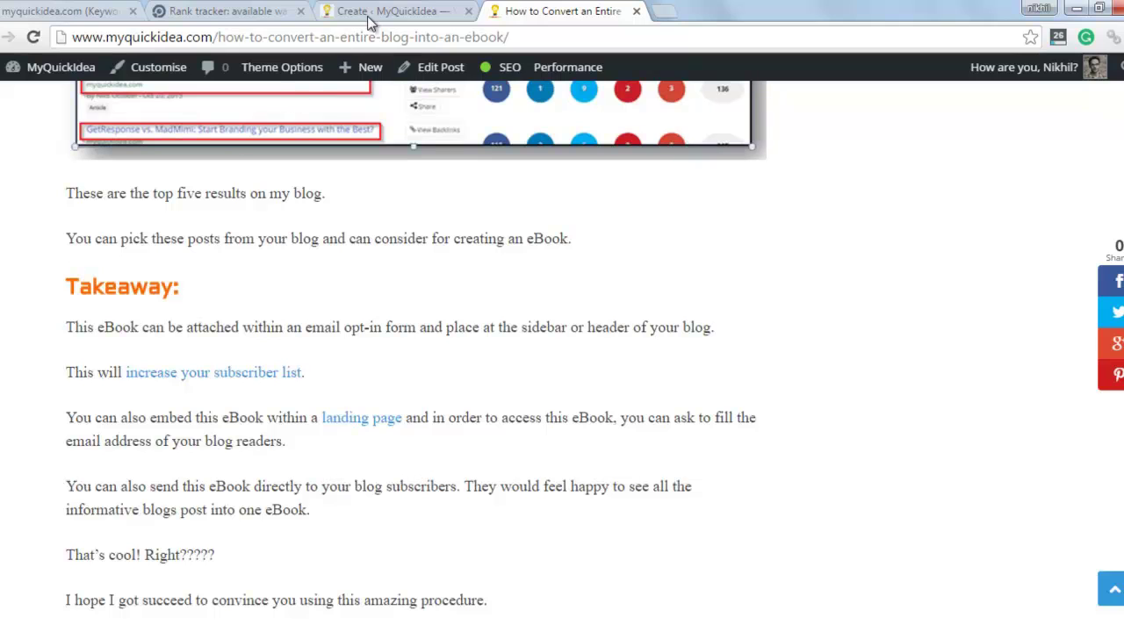
- Return to the Beacon post selection, create the eBook from the selected posts and choose the Suited & Booted theme
click(387, 12)
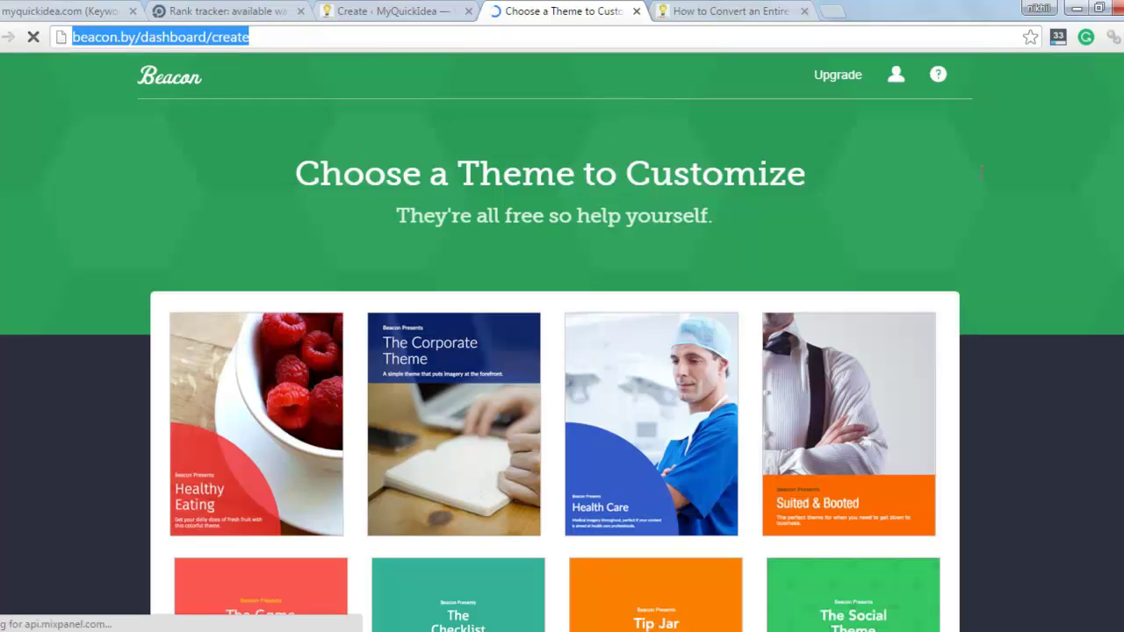
scroll(907, 217, down, 3)
scroll(907, 217, up, 1)
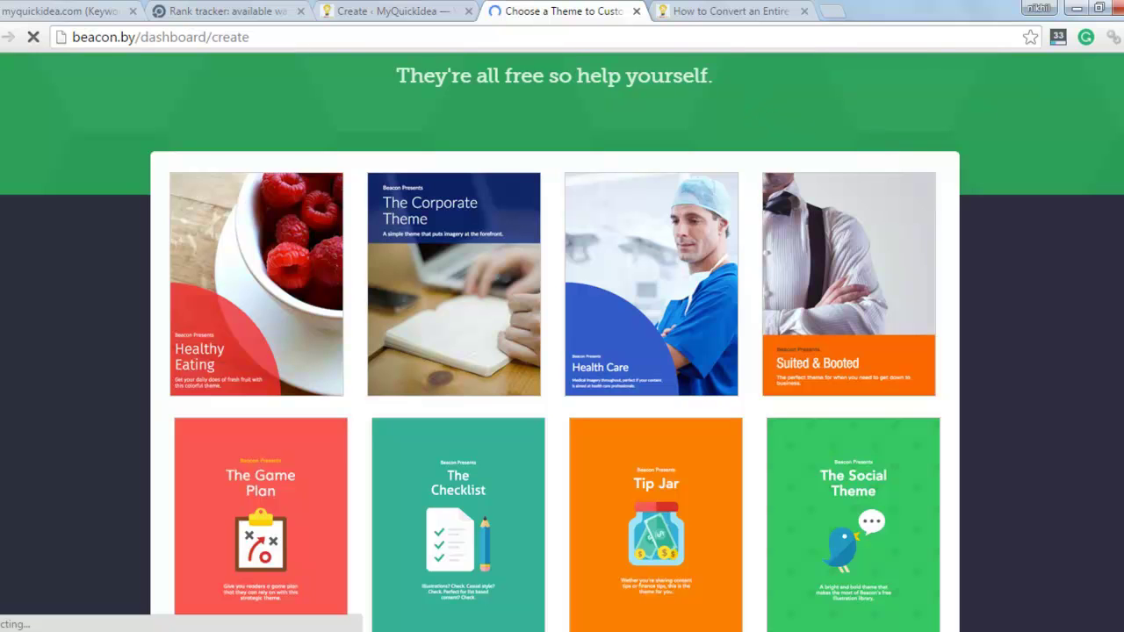
scroll(505, 208, down, 3)
scroll(505, 208, up, 5)
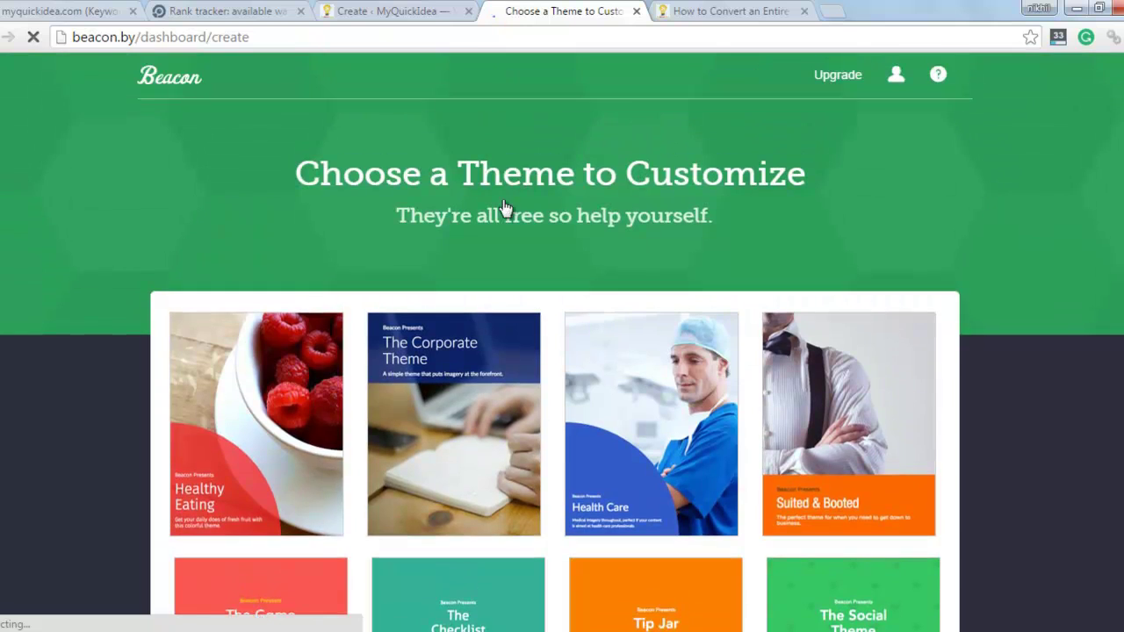
scroll(1071, 243, down, 3)
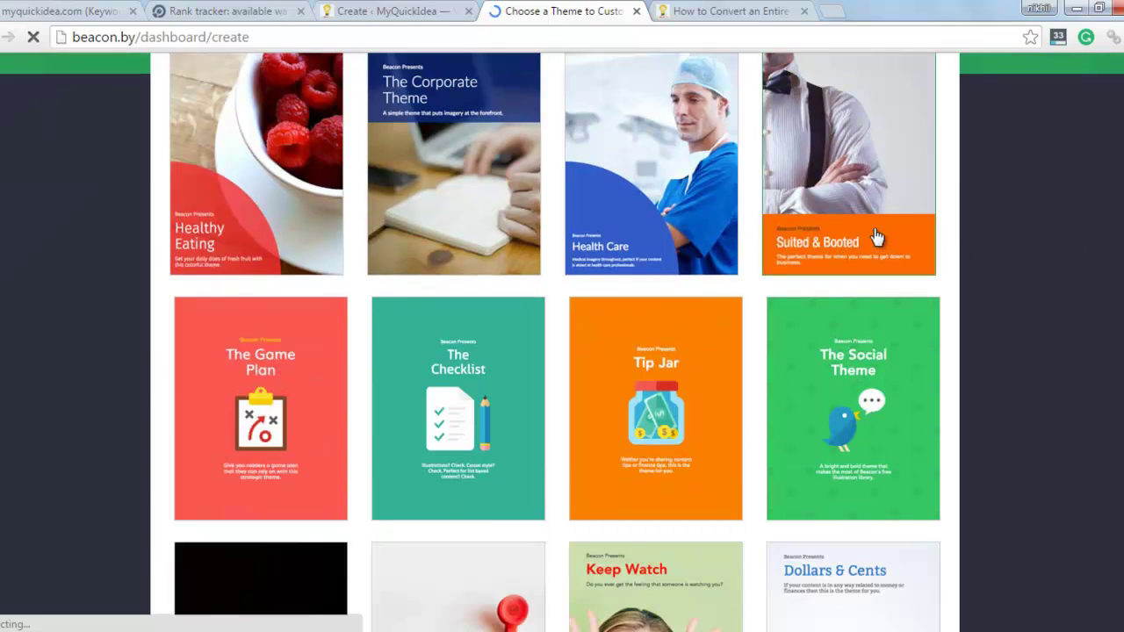
click(841, 165)
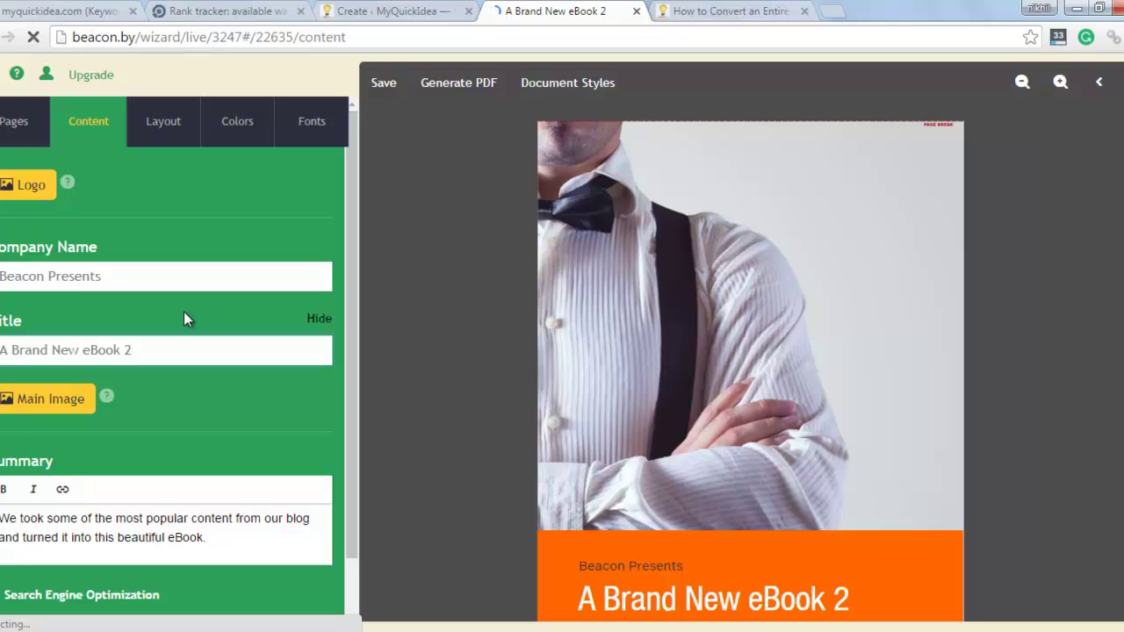
- Examine the cover's company name field and the eBook's full list of pages
drag(102, 275, 1, 275)
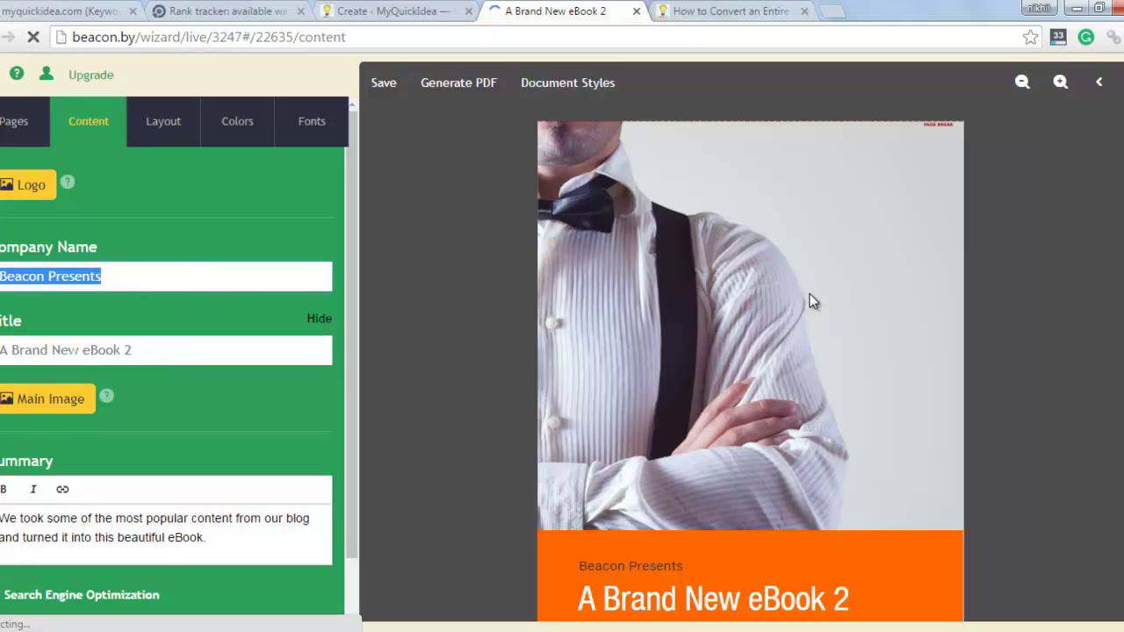
click(23, 129)
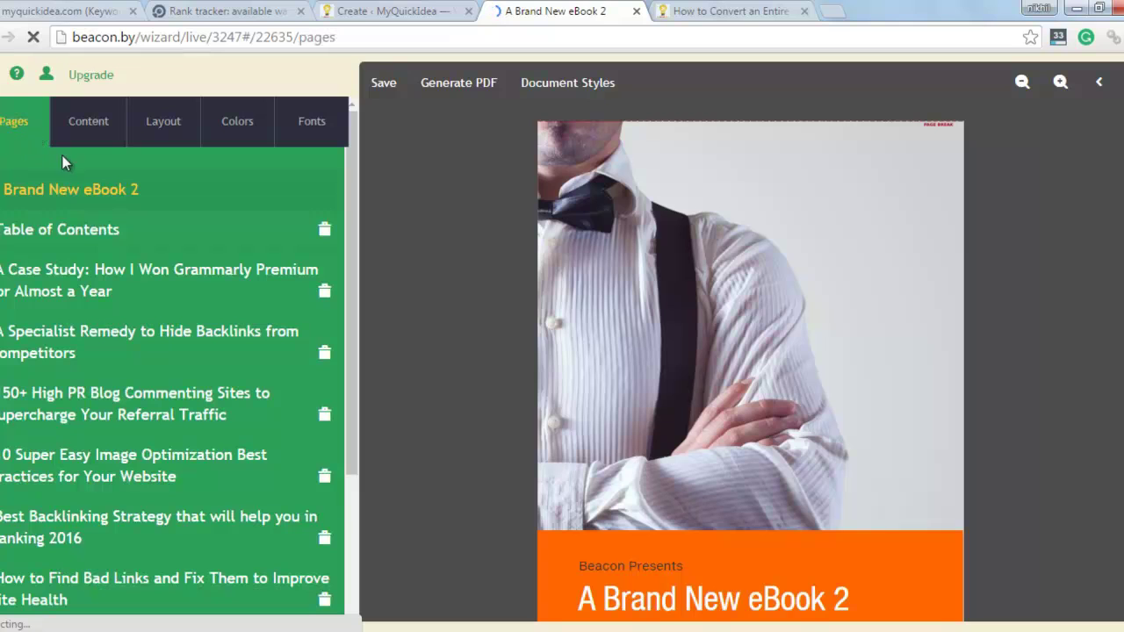
drag(349, 167, 350, 350)
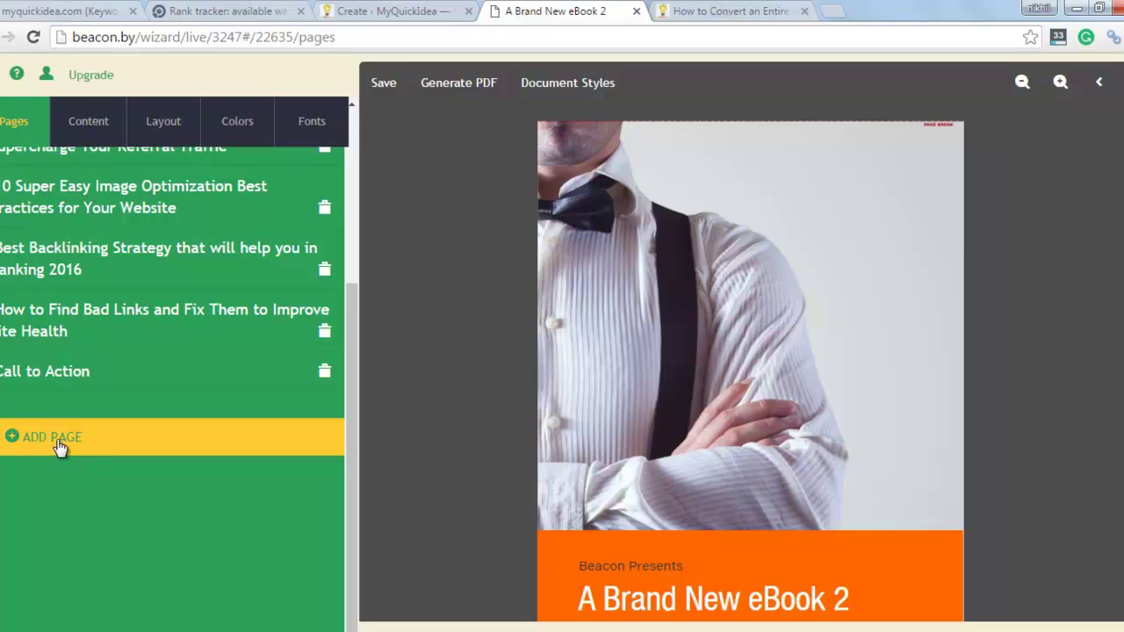
drag(348, 363, 347, 209)
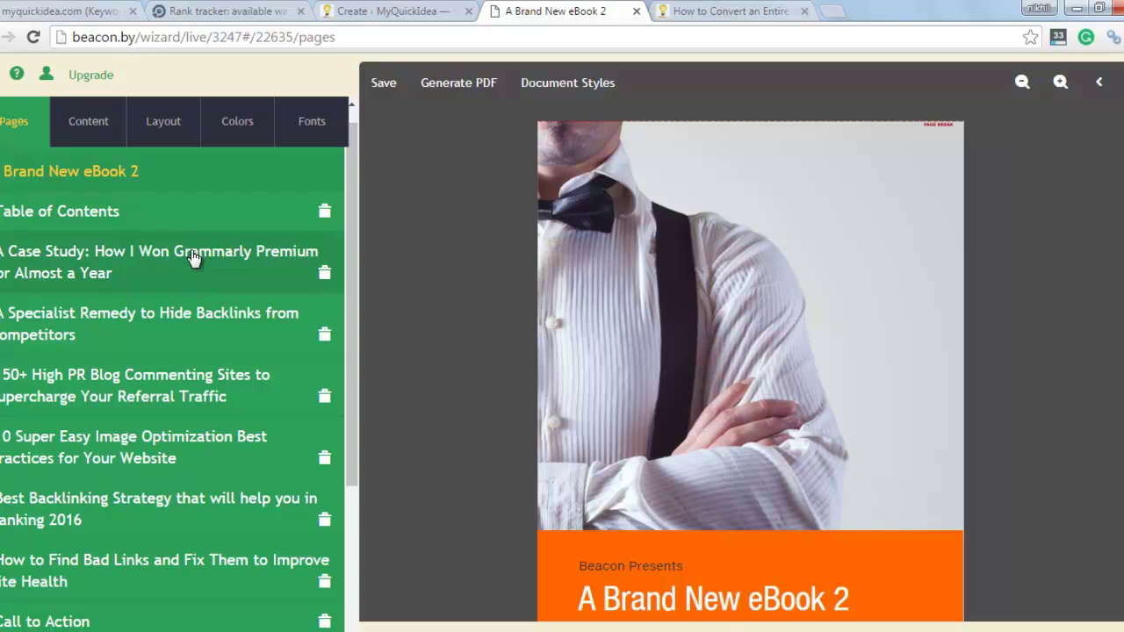
- View the editable content of the Grammarly Premium case study page, and return to the page list
click(147, 265)
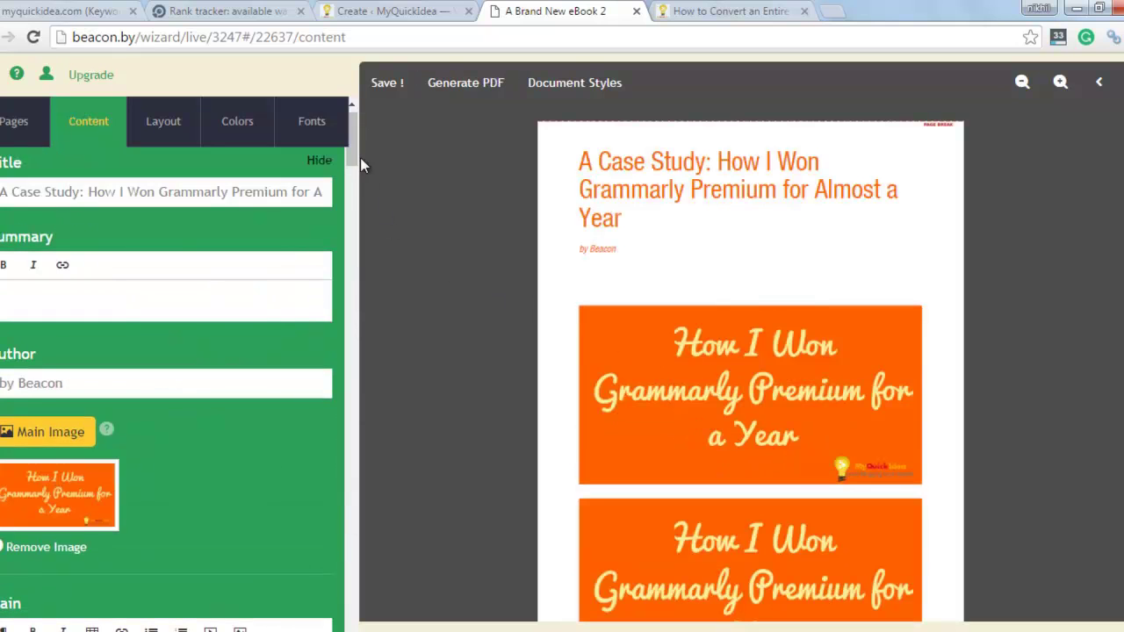
mouse_move(354, 149)
mouse_down()
mouse_move(340, 549)
mouse_move(337, 380)
mouse_move(361, 241)
mouse_move(355, 139)
mouse_up()
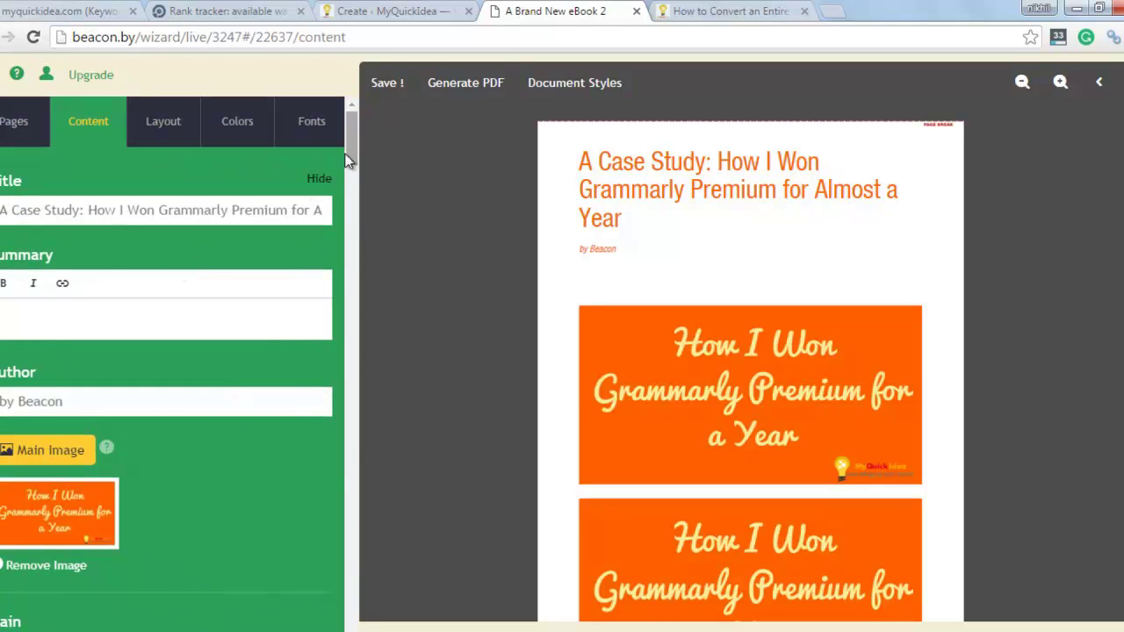
drag(350, 133, 333, 111)
click(10, 123)
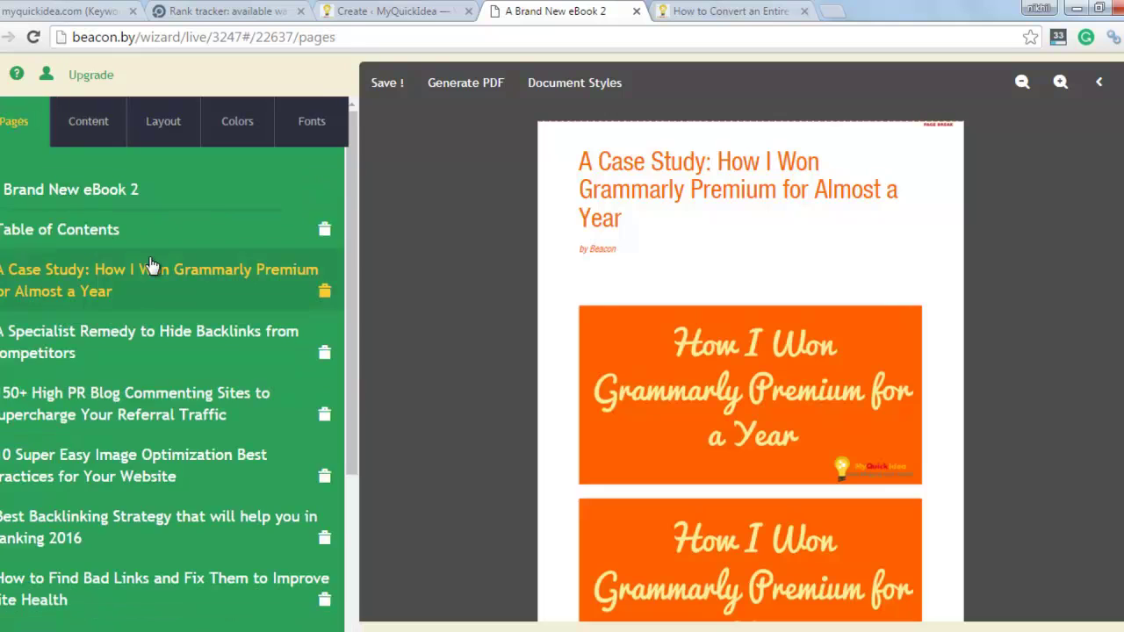
- Open the eBook's cover page for editing and set its company name to "MyQuickIdea Presents"
click(94, 126)
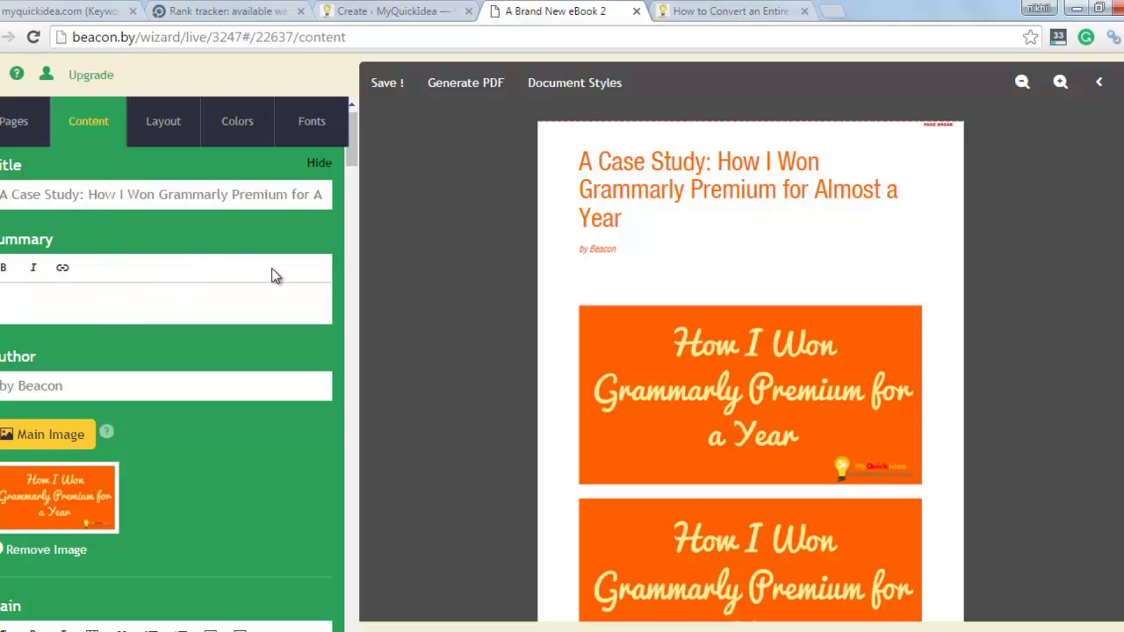
click(13, 123)
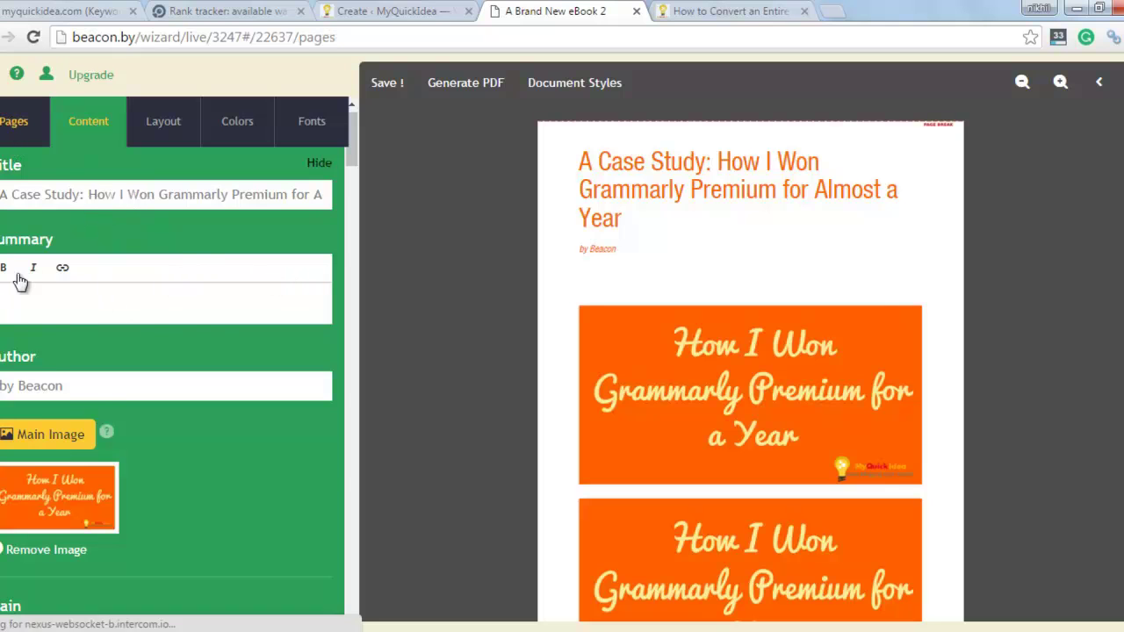
click(79, 192)
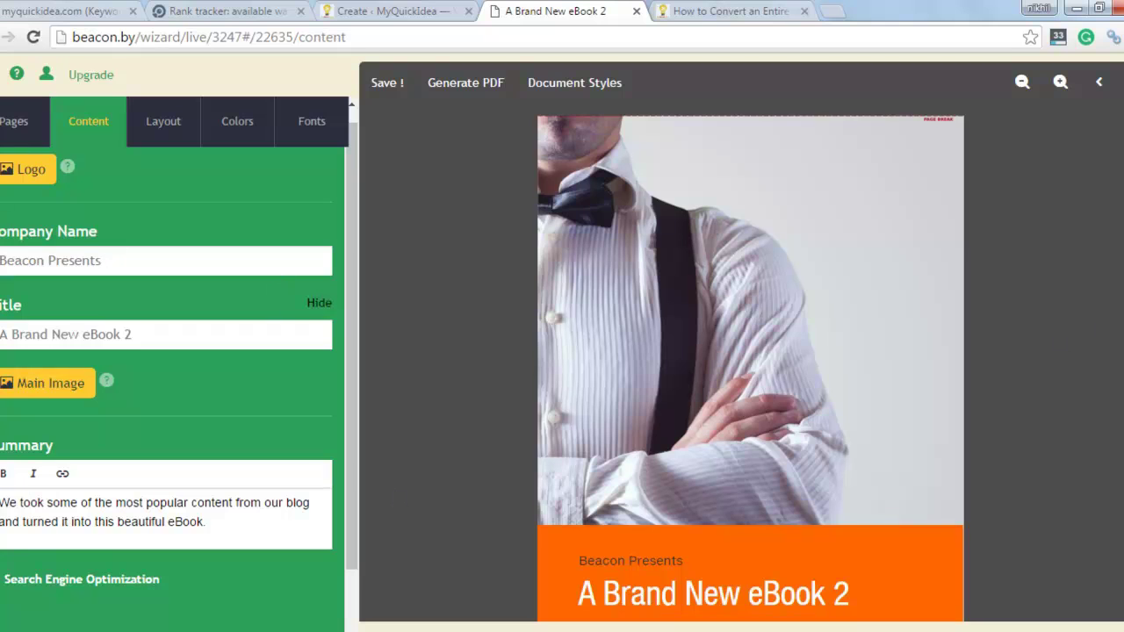
scroll(494, 325, down, 3)
drag(171, 255, 14, 260)
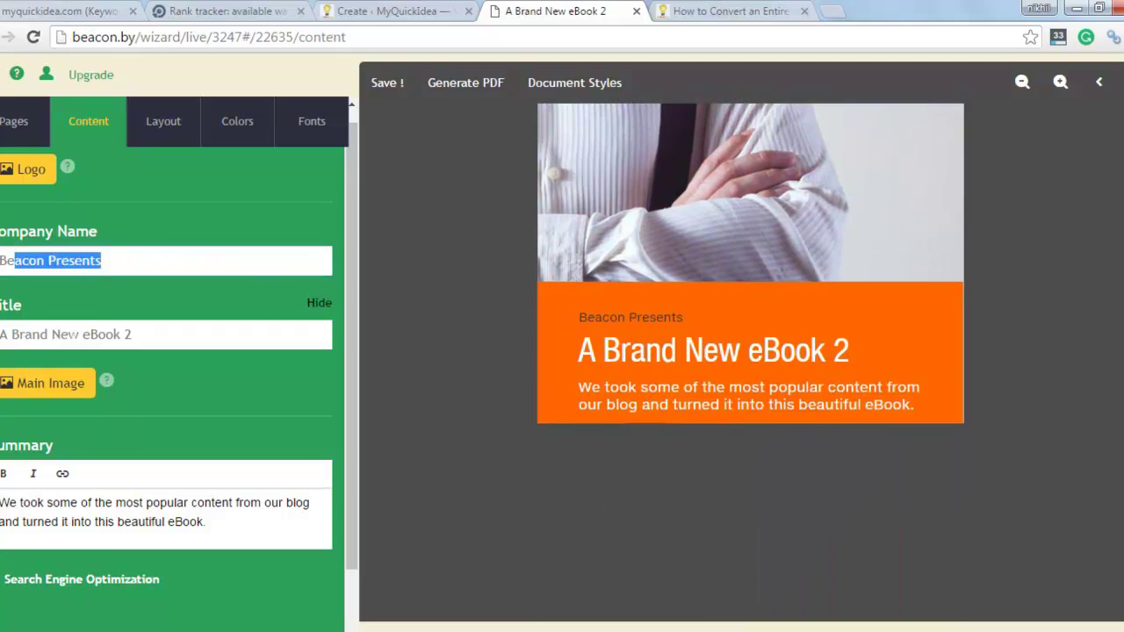
text(My)
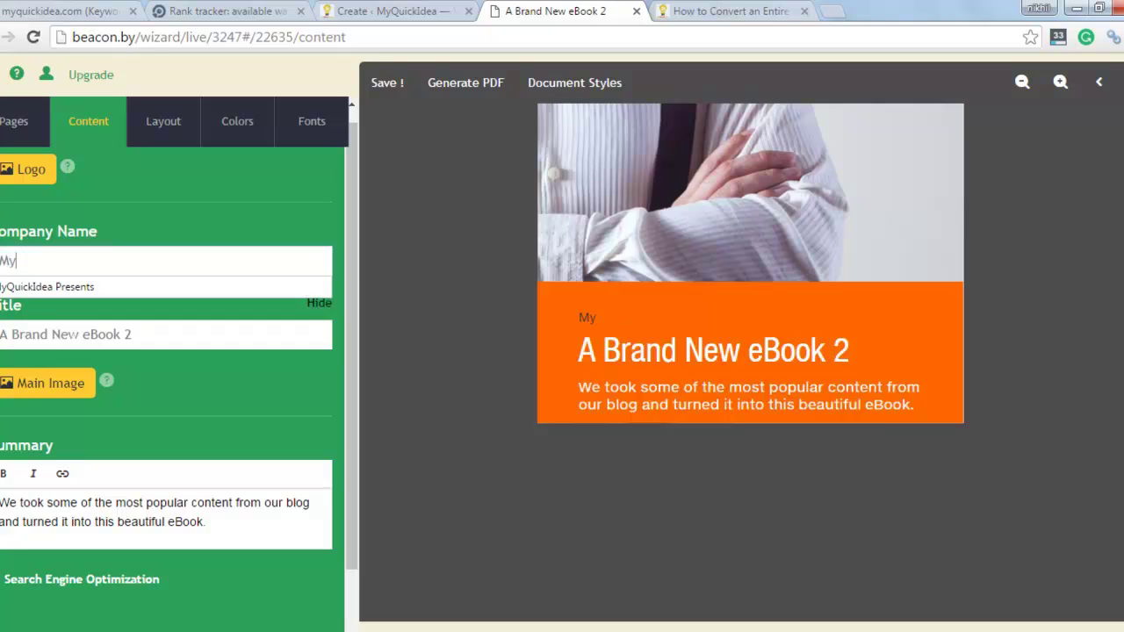
text(quickidea)
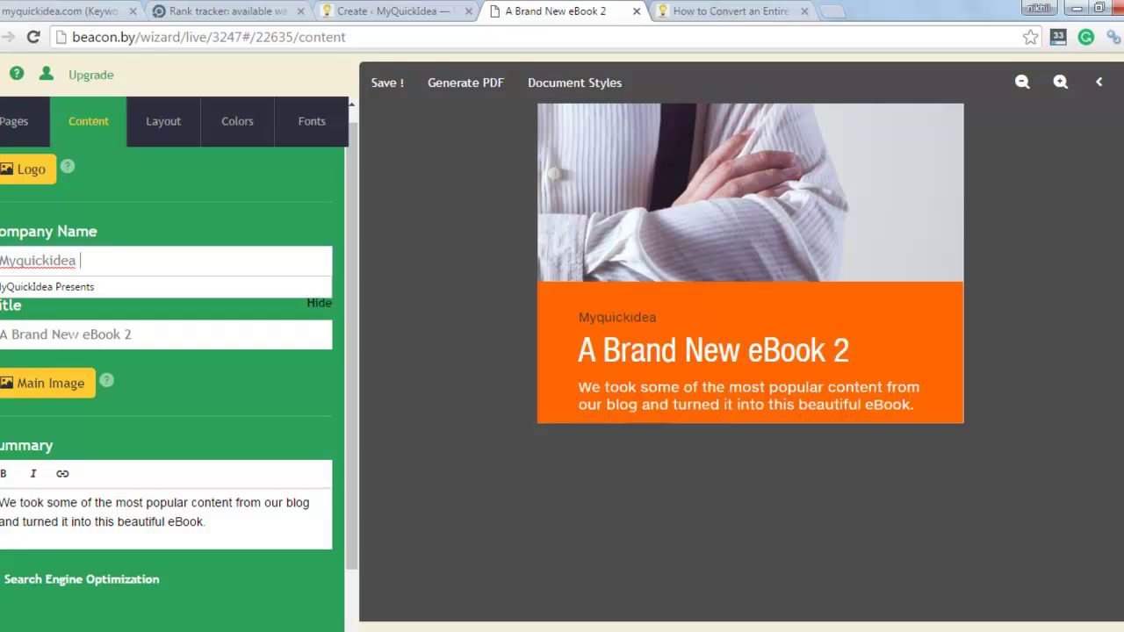
key(Down)
key(Tab)
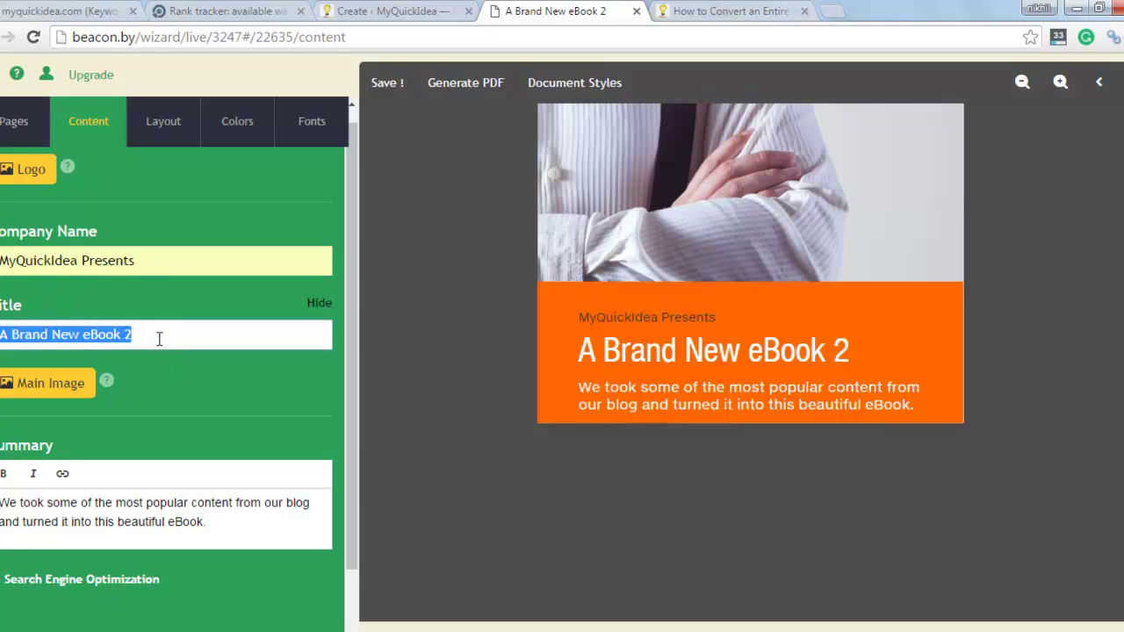
- Set the cover's title to "Seo Guide for Beignners" and its summary to "We took some time and created this ebook for you.."
text(Seo G)
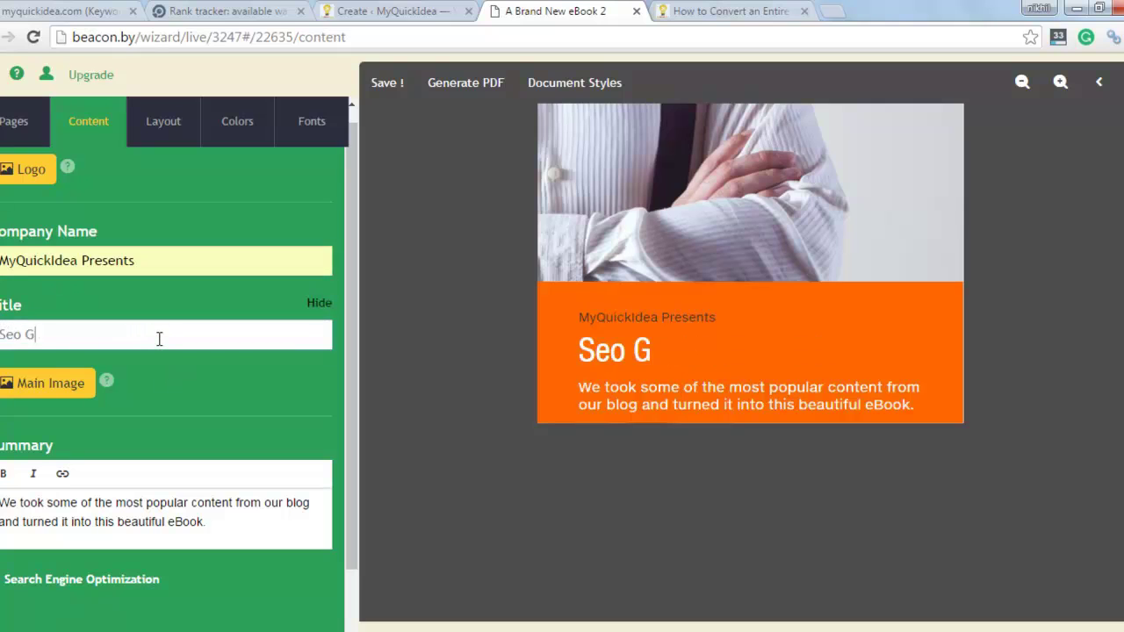
text(uide fo)
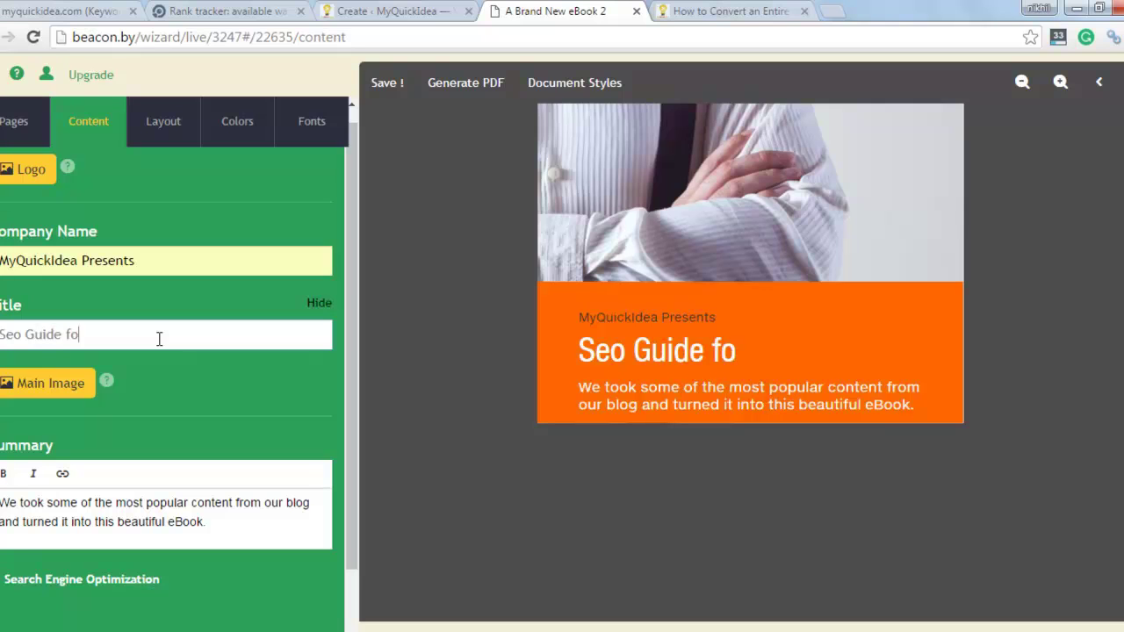
text(r Beignners)
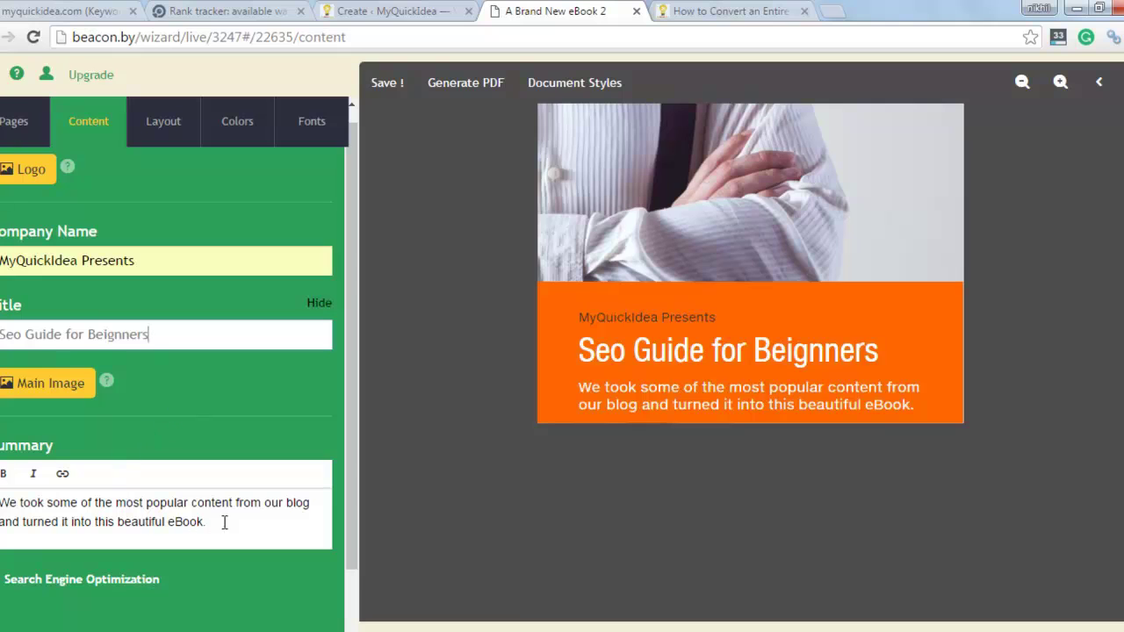
drag(224, 522, 82, 502)
text(t)
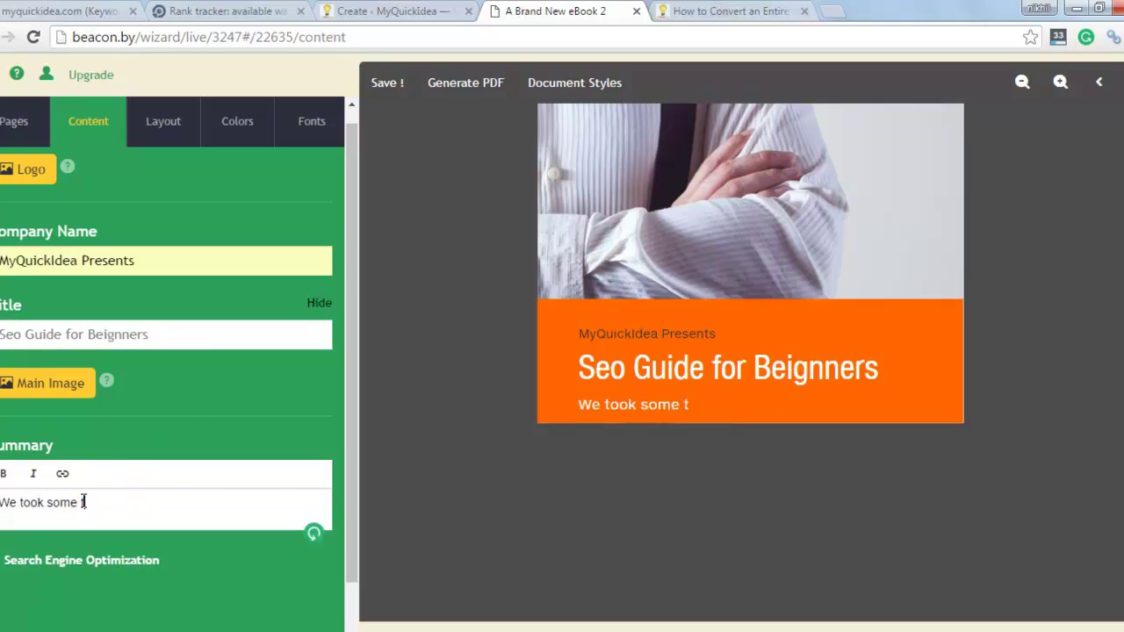
text(ime and crea)
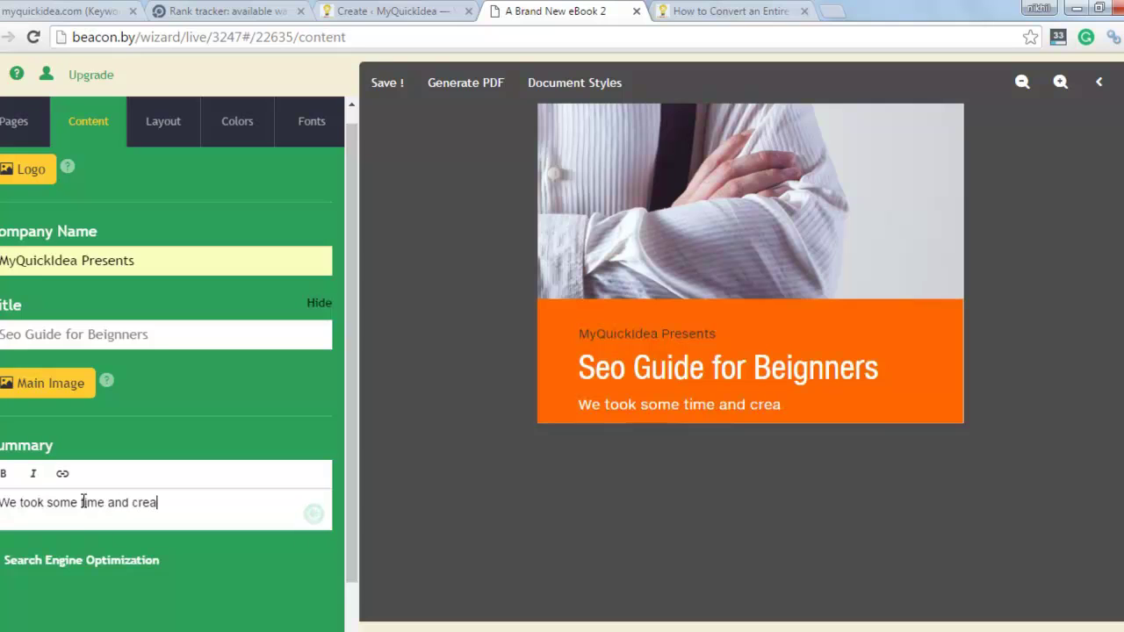
text(ted this ebook for you. .)
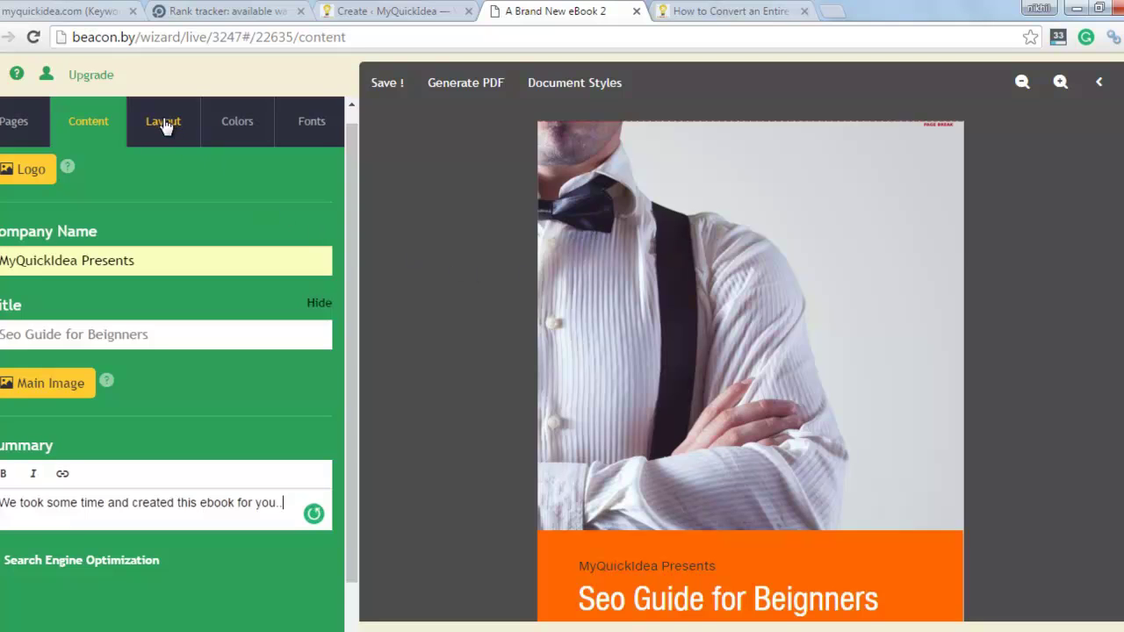
- Replace the cover's background image with "Standing in the Snow" from the People category of the image library
click(164, 122)
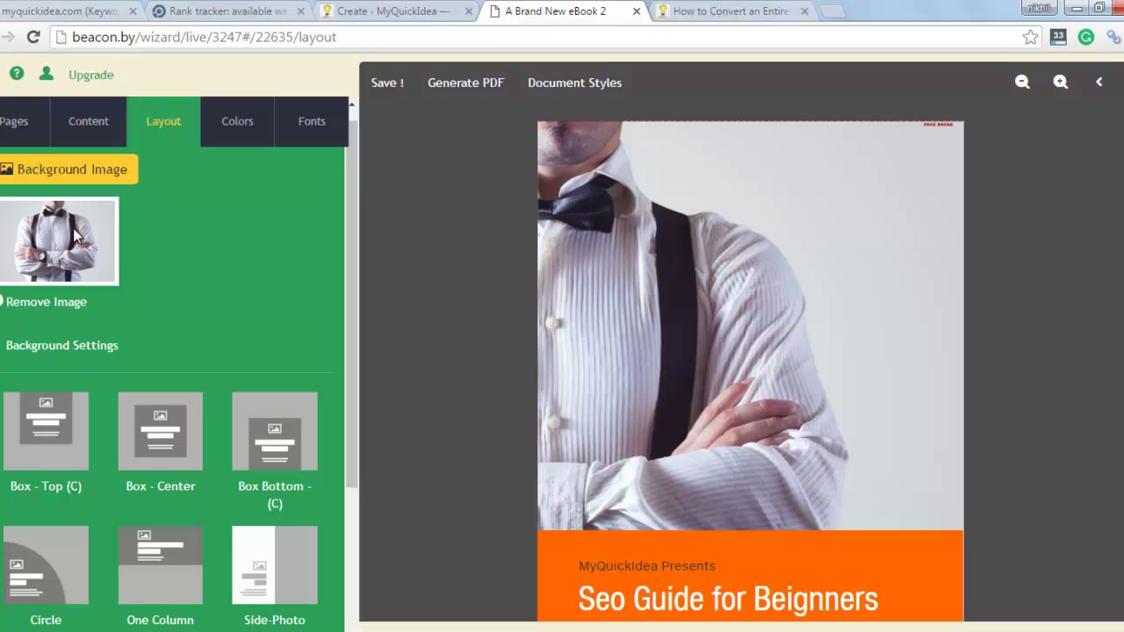
click(4, 302)
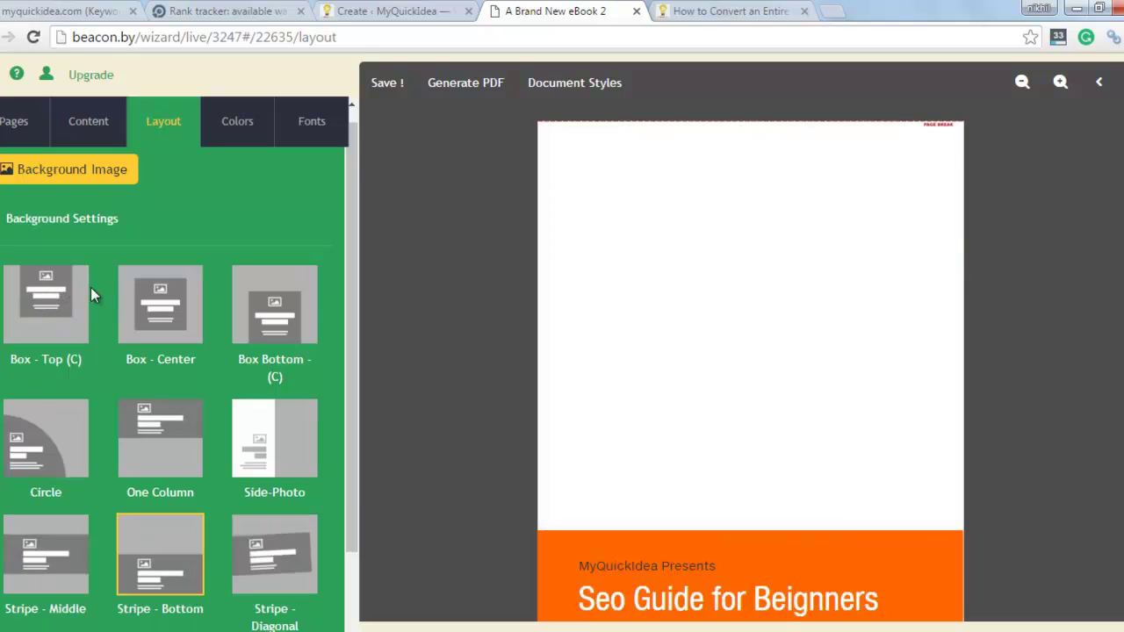
click(74, 176)
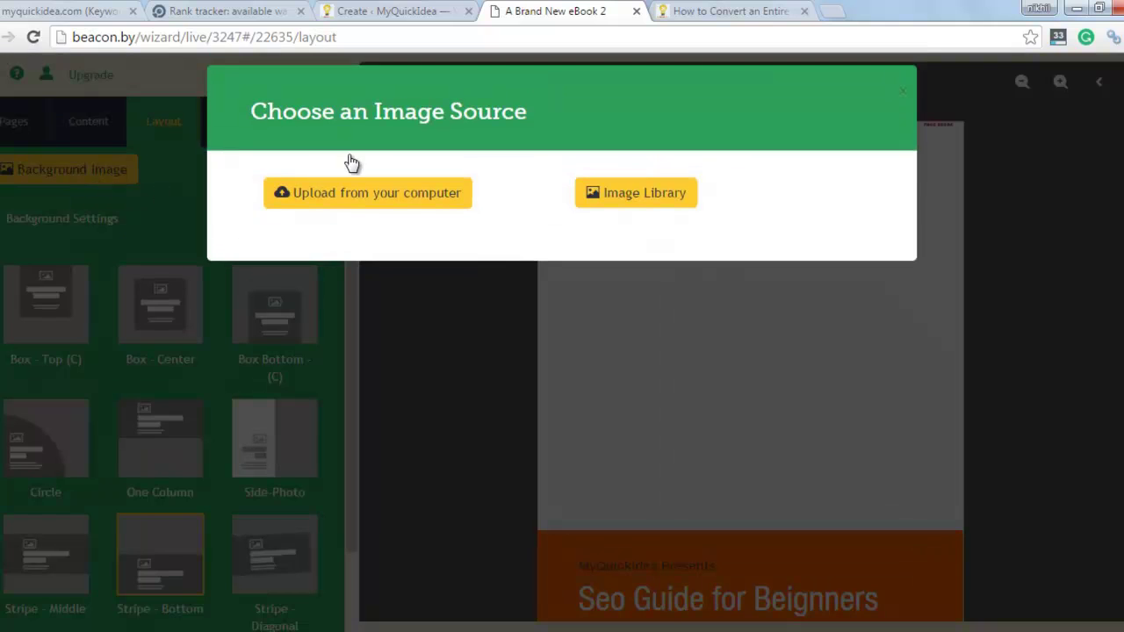
click(612, 190)
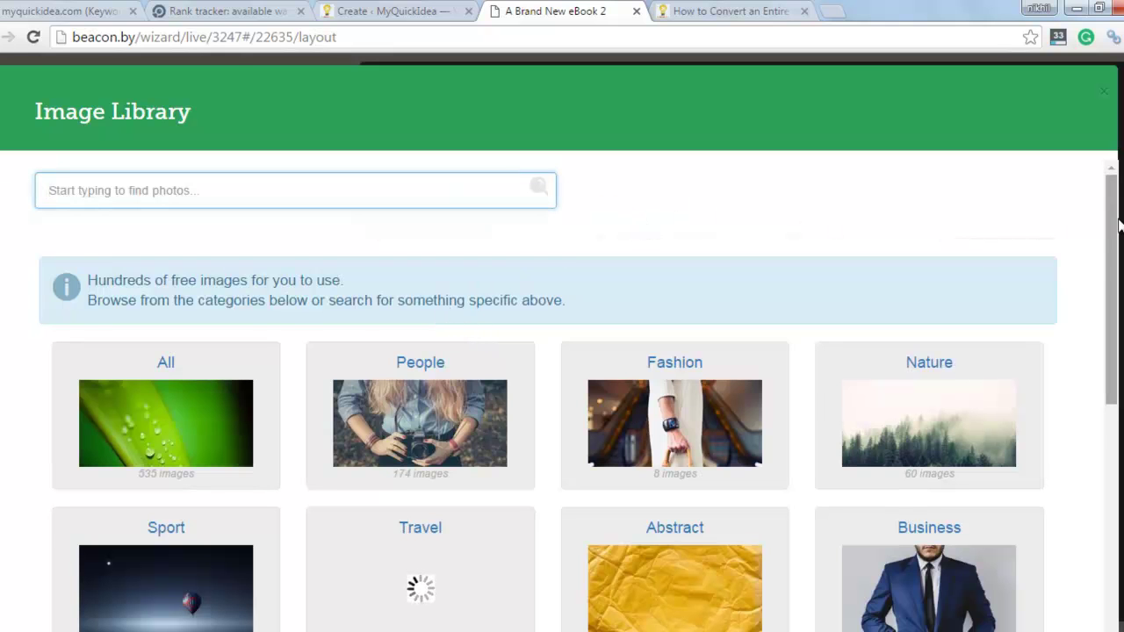
drag(1113, 226, 1121, 274)
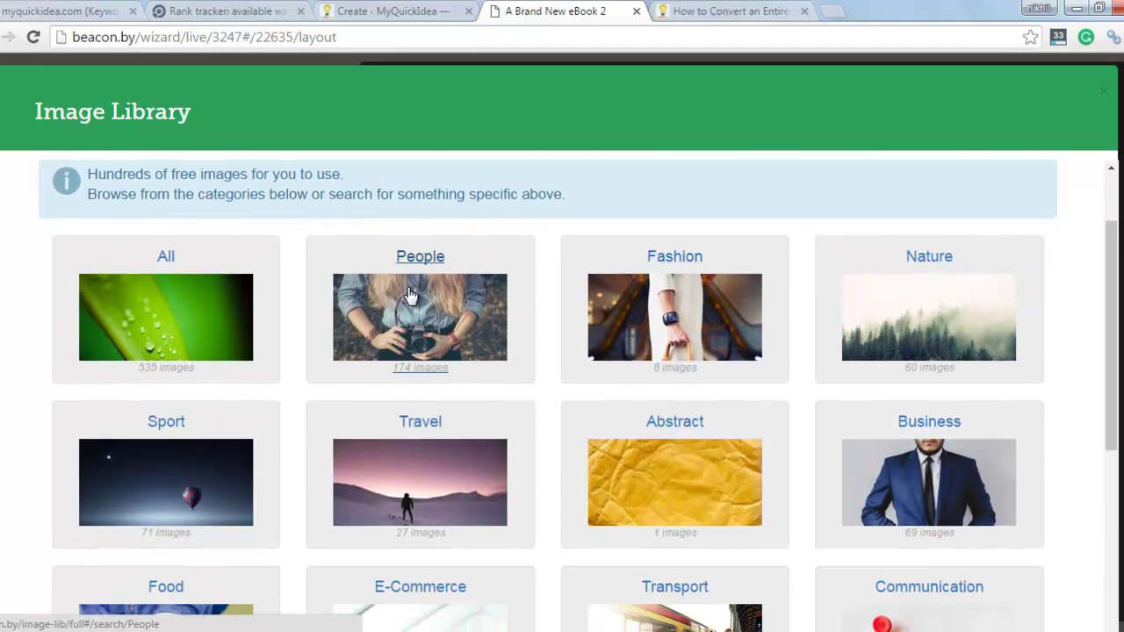
click(429, 325)
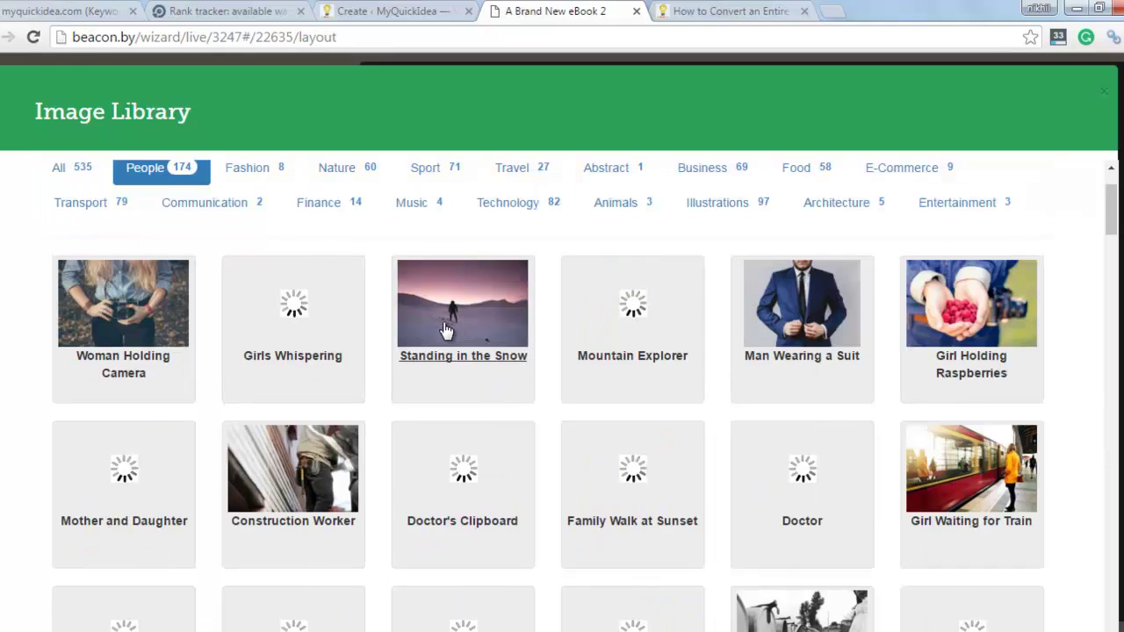
click(429, 325)
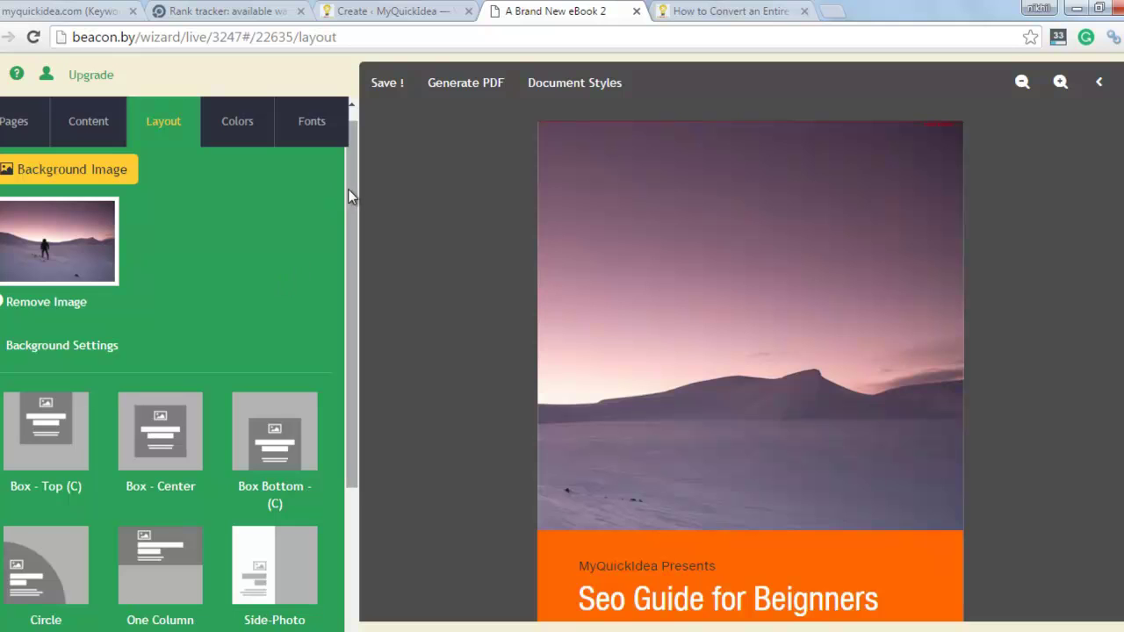
- Try out several cover layouts, including Box - Center and One Column, and apply Box - Top (C)
drag(348, 188, 354, 344)
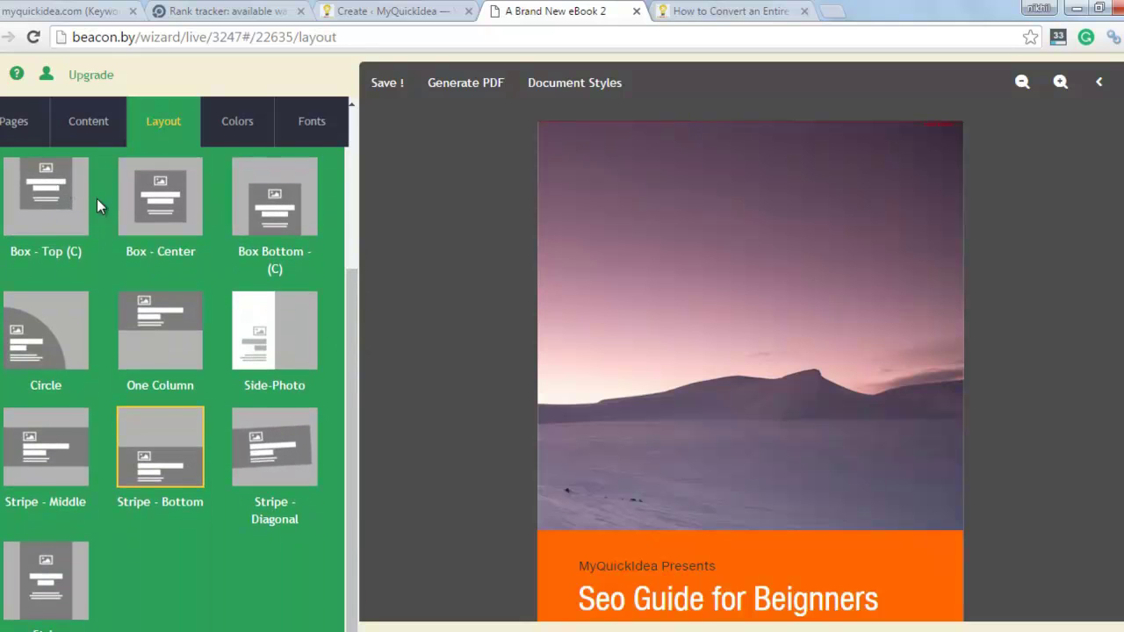
click(63, 202)
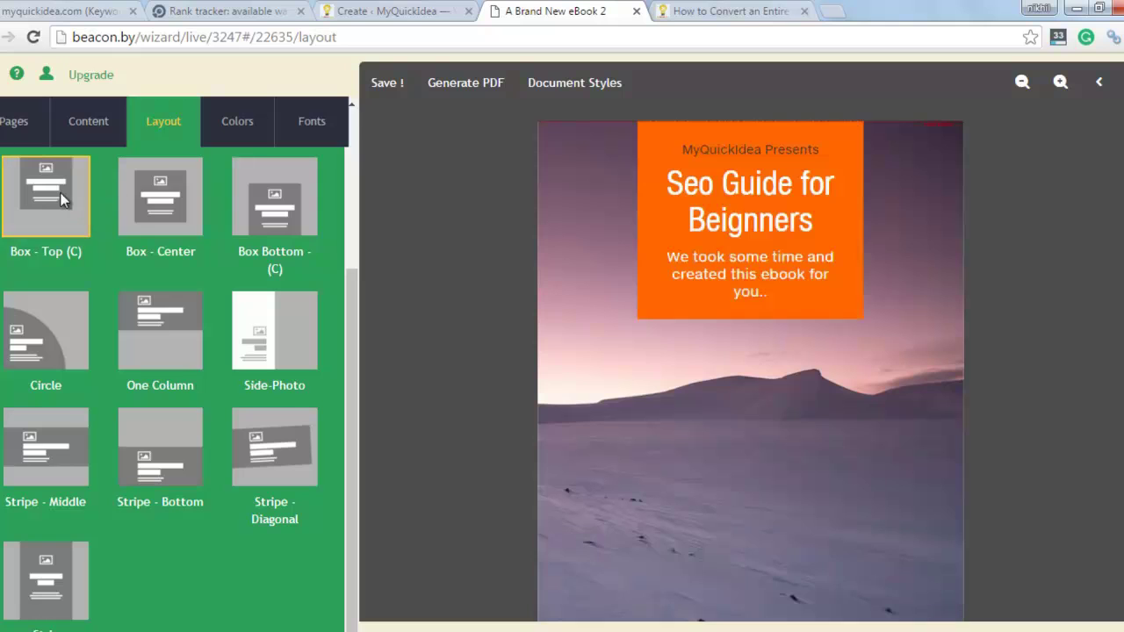
click(153, 217)
click(270, 212)
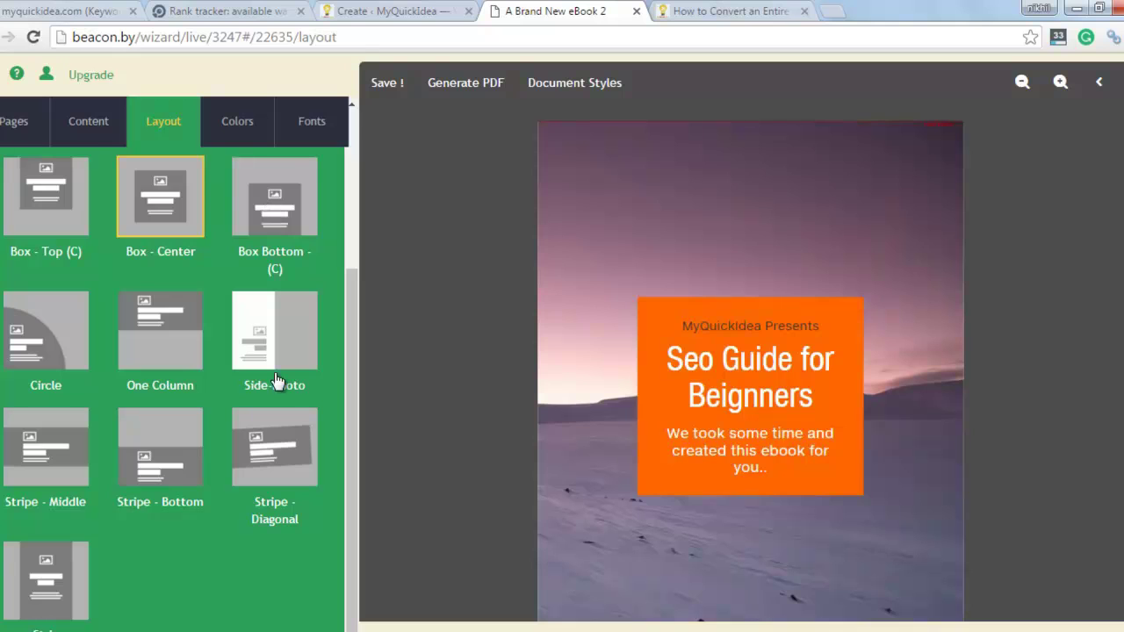
click(272, 336)
click(151, 344)
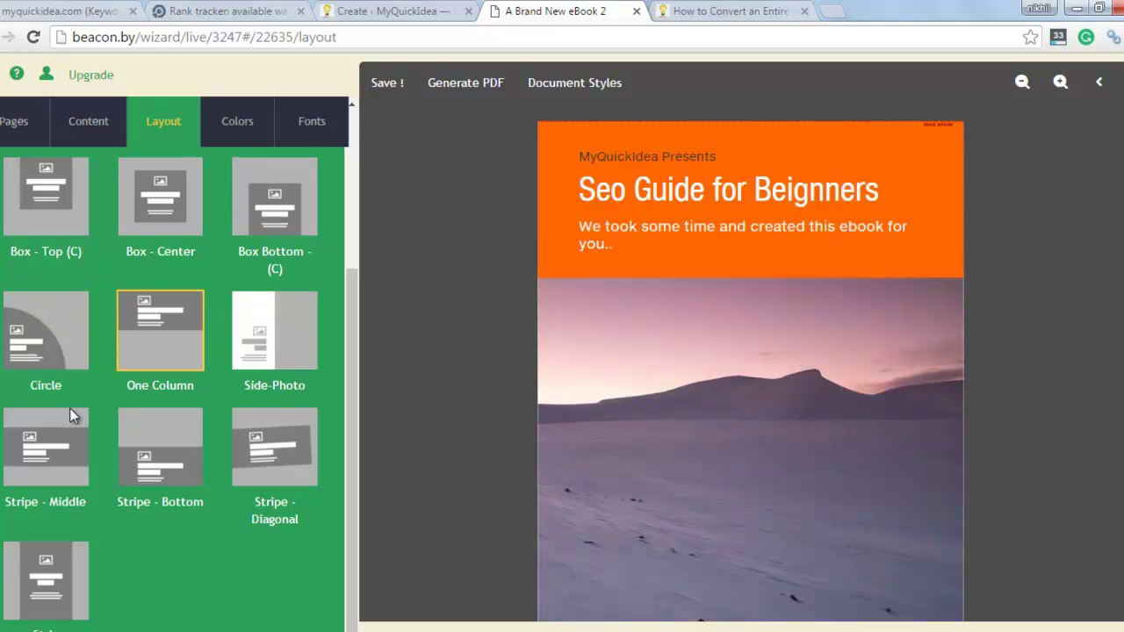
scroll(352, 290, down, 1)
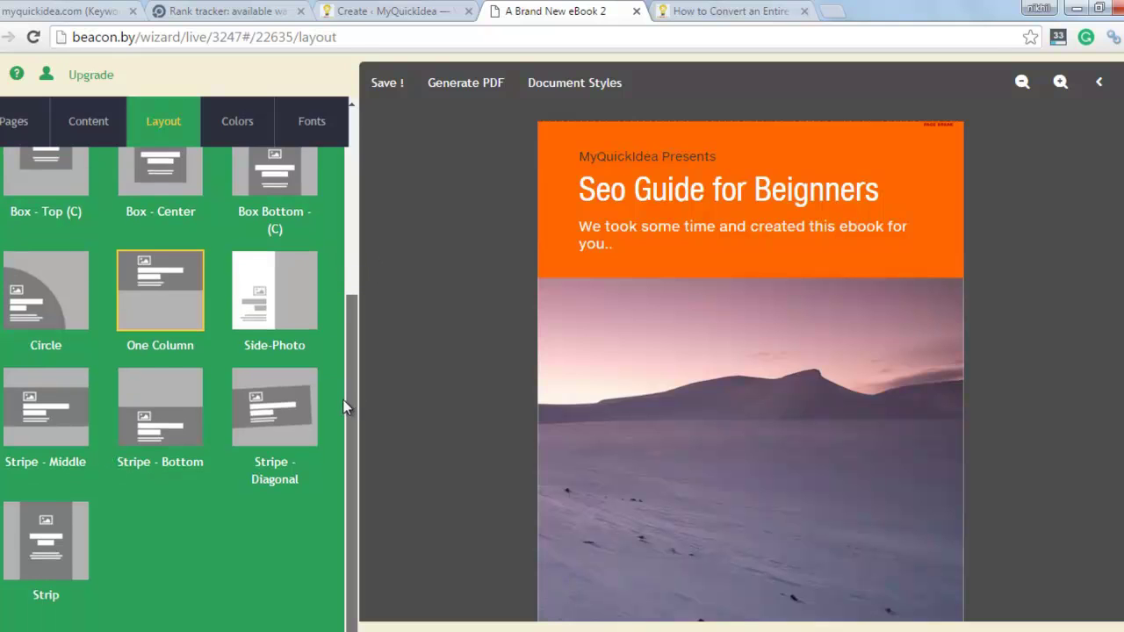
scroll(343, 294, up, 2)
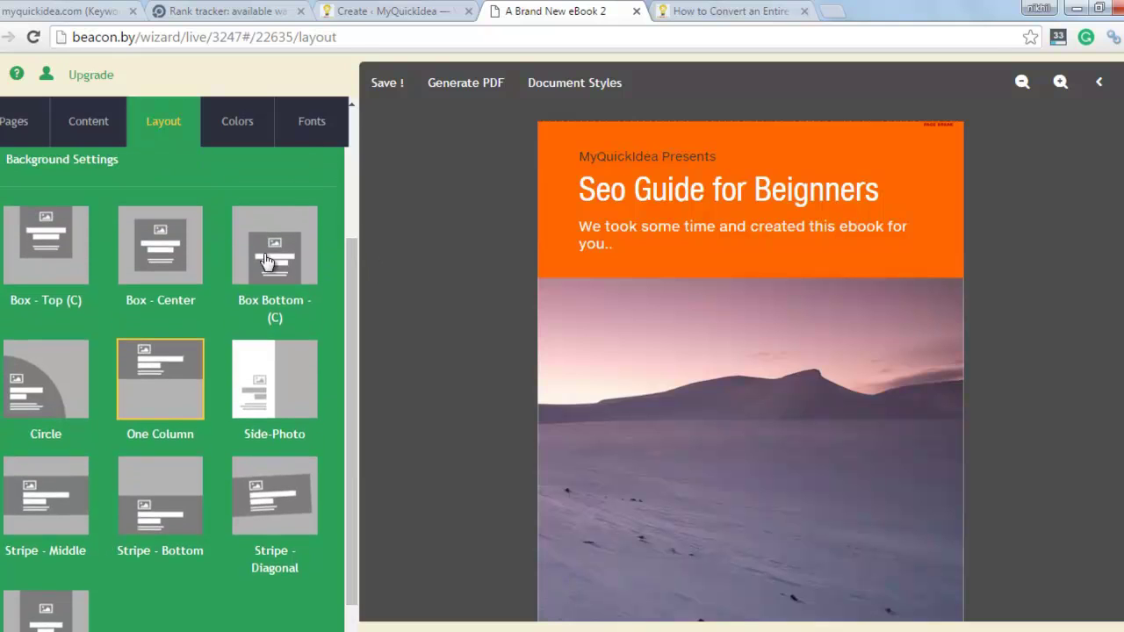
click(160, 256)
click(59, 243)
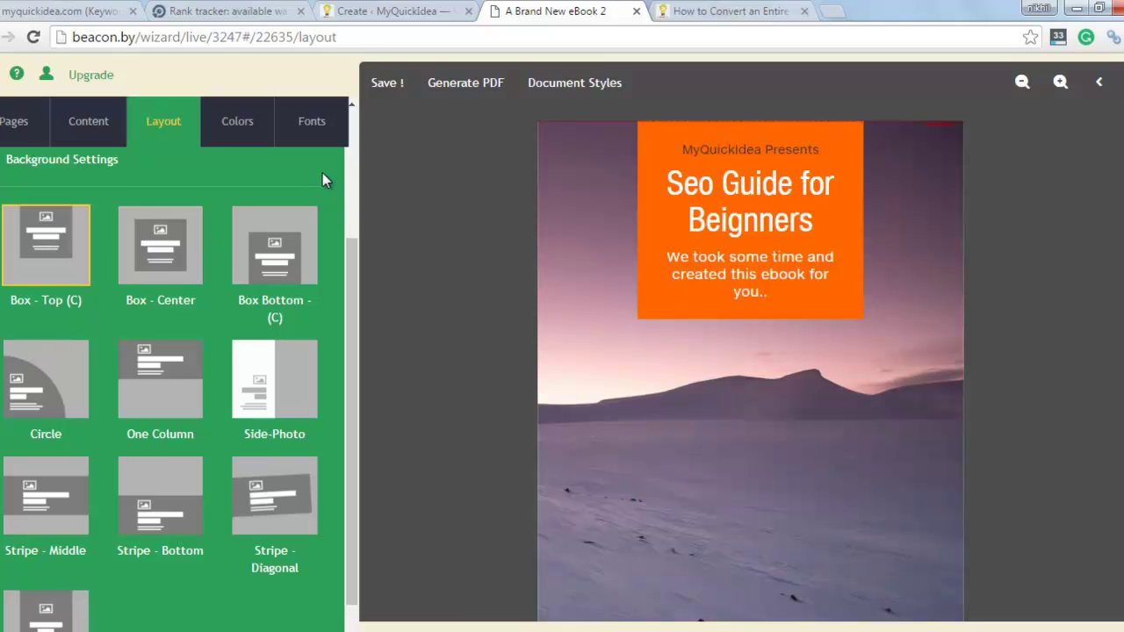
- View the color palettes and font styles available for the cover, and return to the page list
click(243, 128)
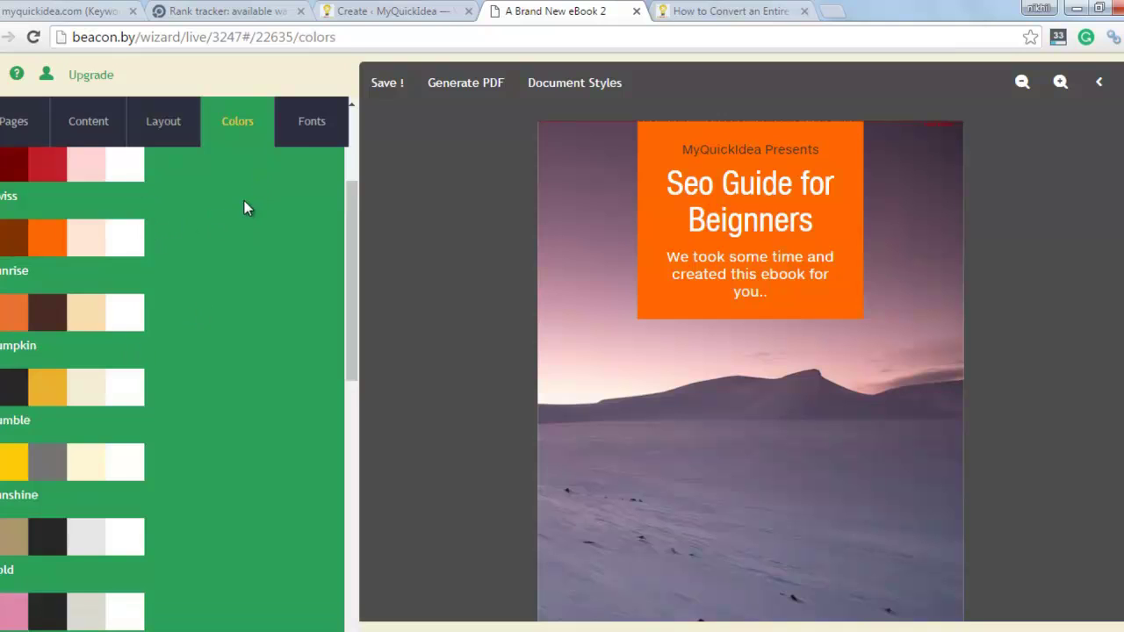
click(312, 132)
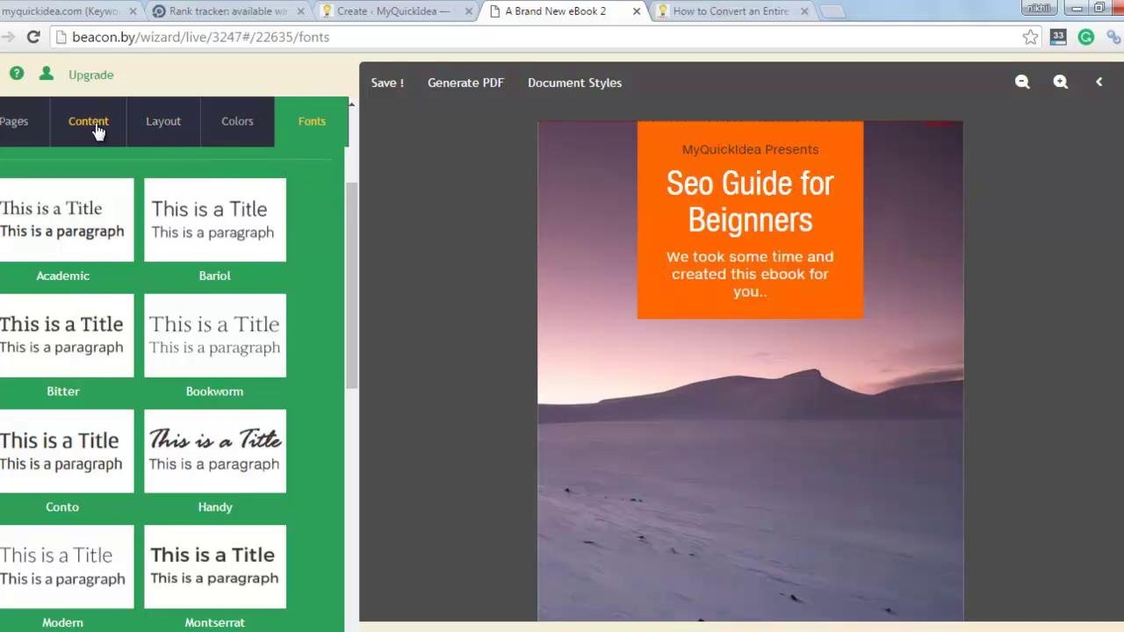
click(26, 124)
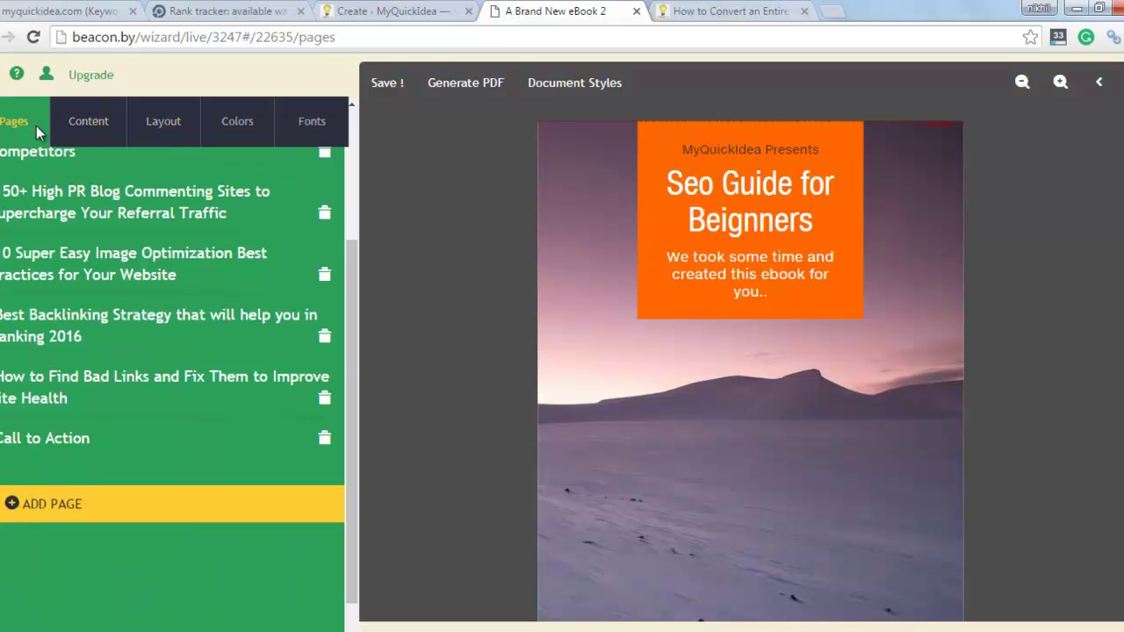
- Open the Grammarly Premium case study page and remove its duplicate main image
drag(353, 279, 349, 174)
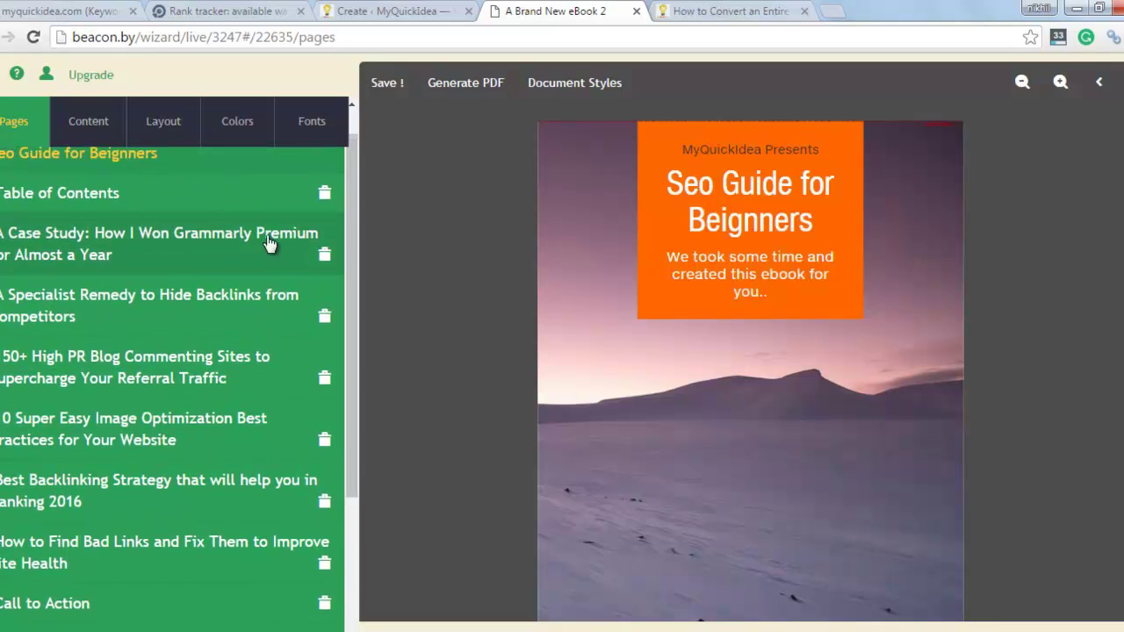
click(168, 261)
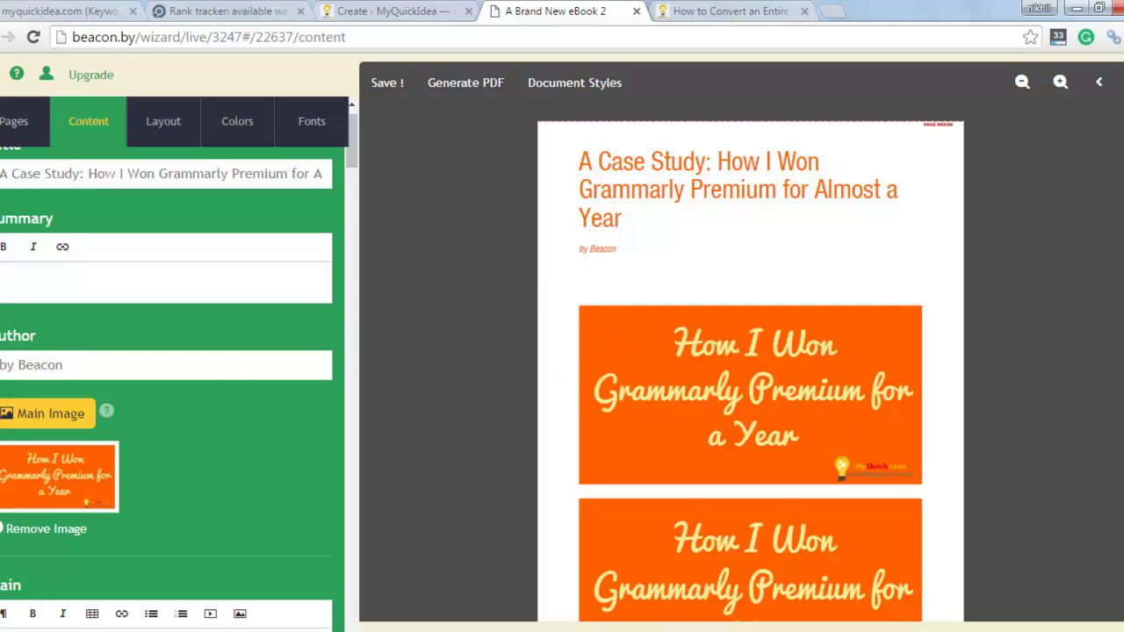
scroll(750, 360, down, 5)
scroll(750, 360, up, 3)
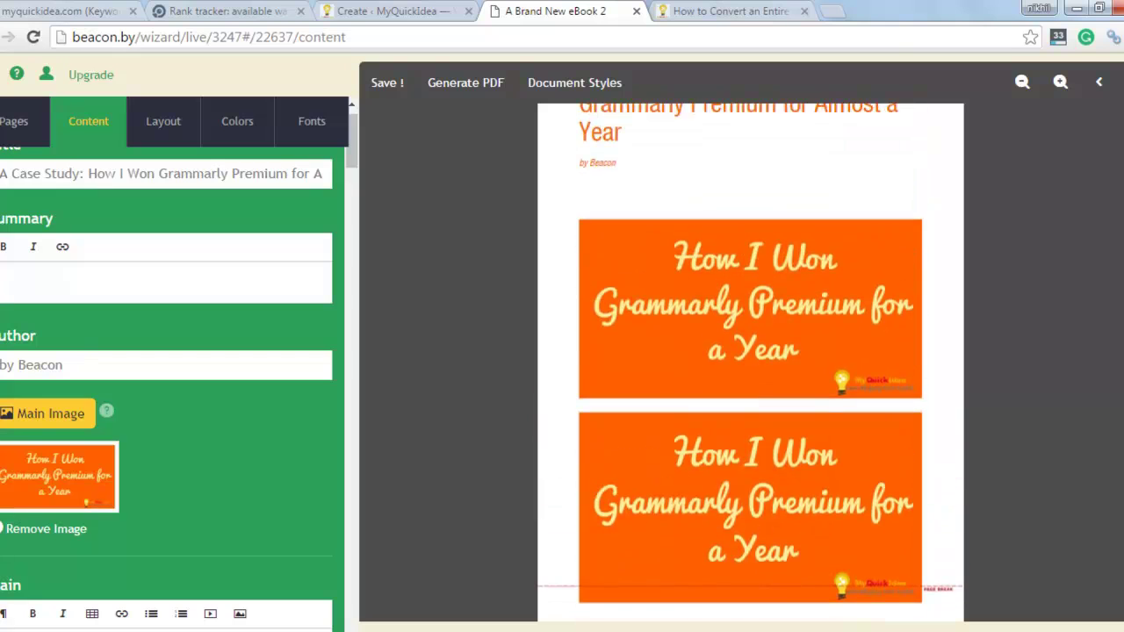
scroll(615, 314, down, 1)
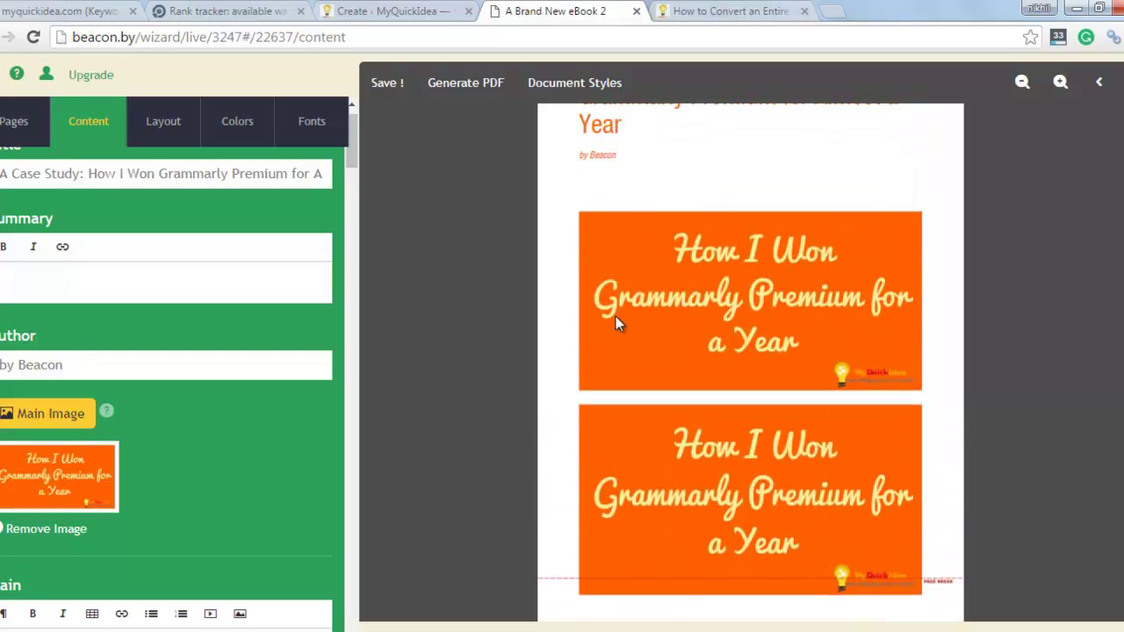
click(56, 531)
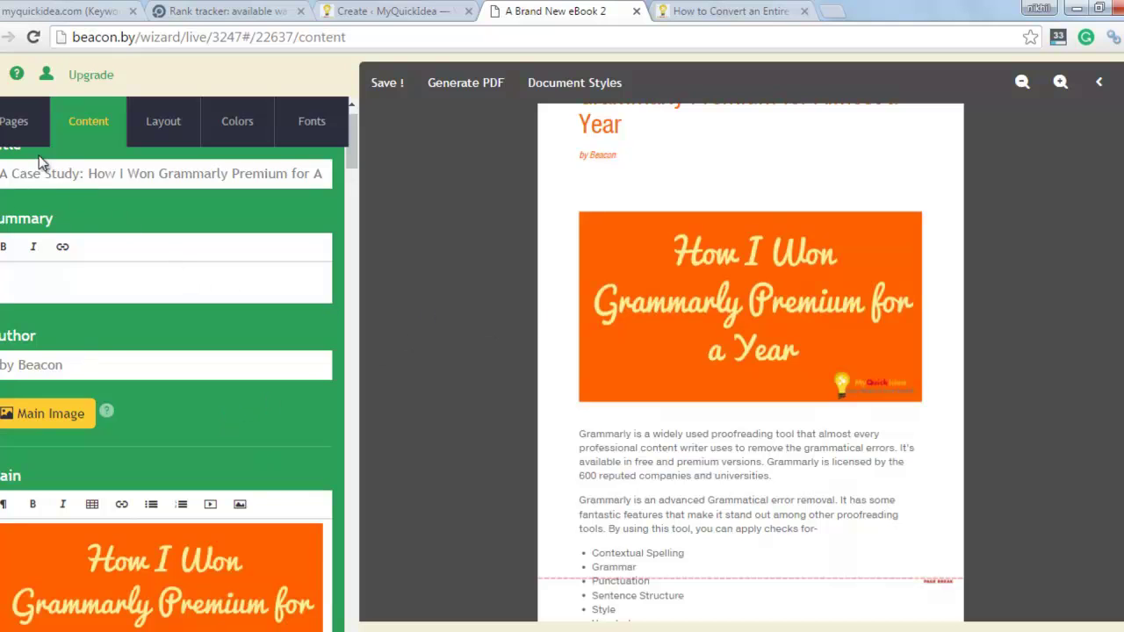
- Open the page "A Specialist Remedy to Hide Backlinks from Competitors" and remove its duplicate main image
click(15, 123)
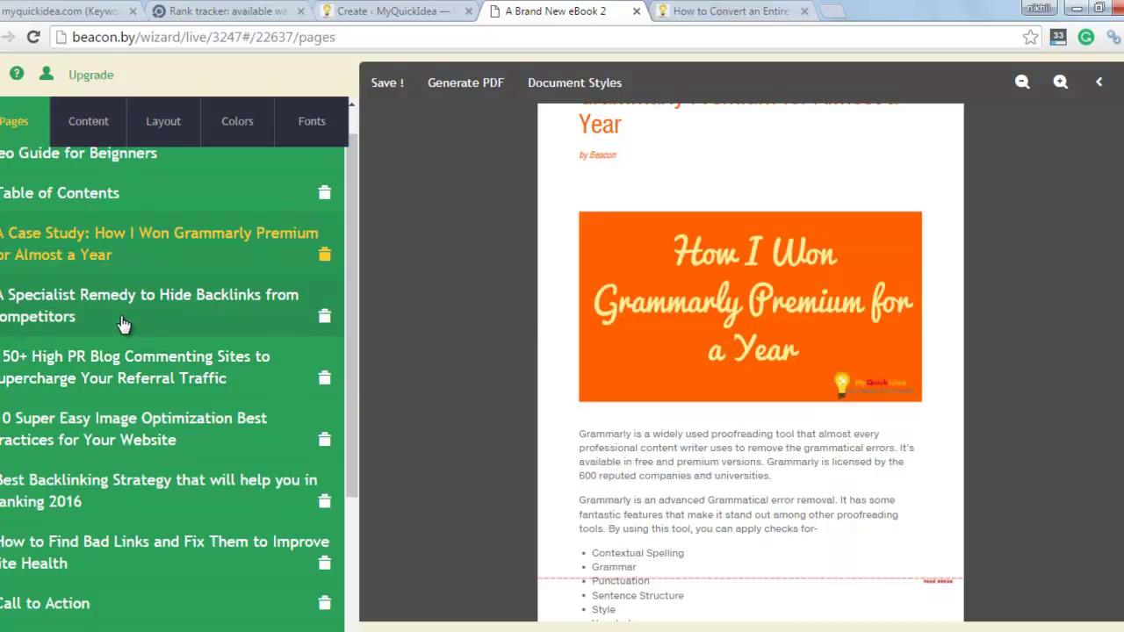
click(122, 305)
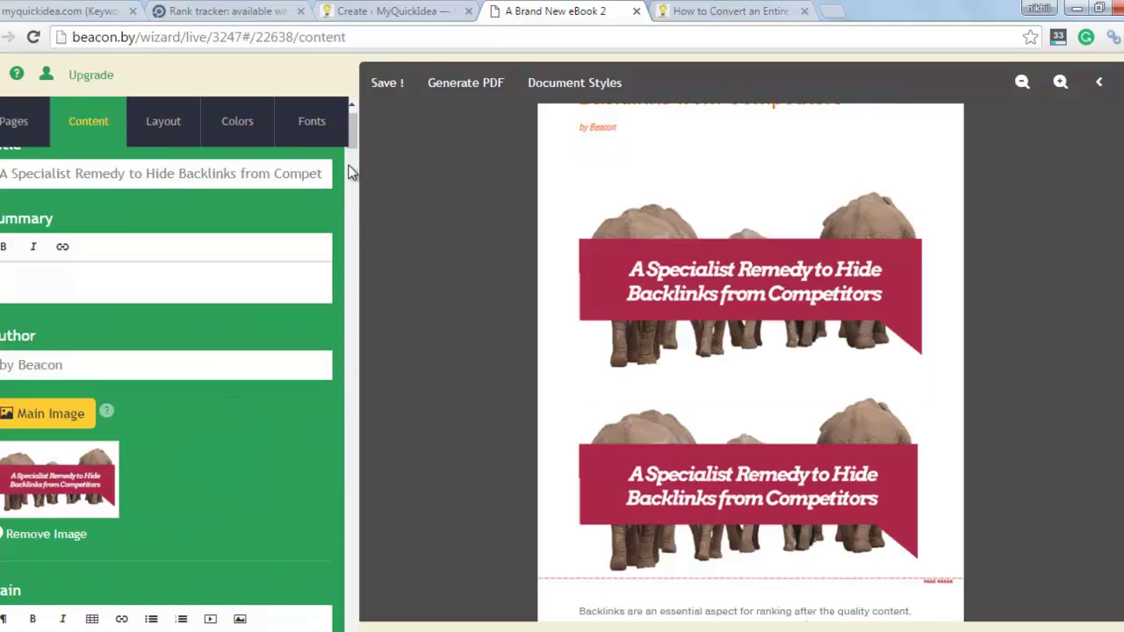
scroll(353, 154, down, 5)
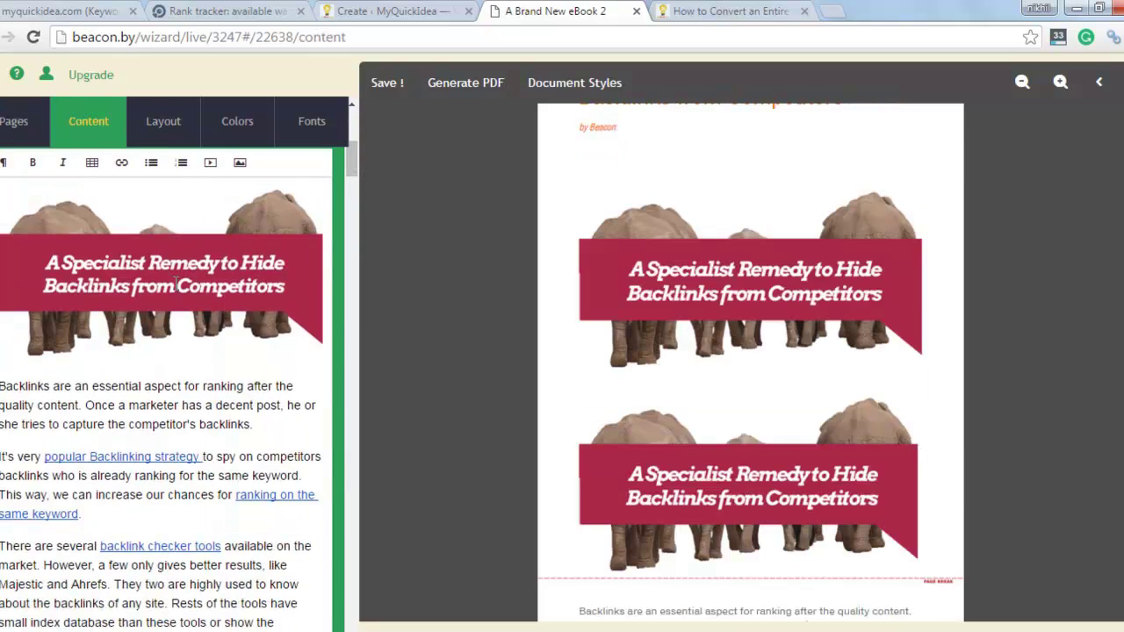
scroll(353, 162, up, 1)
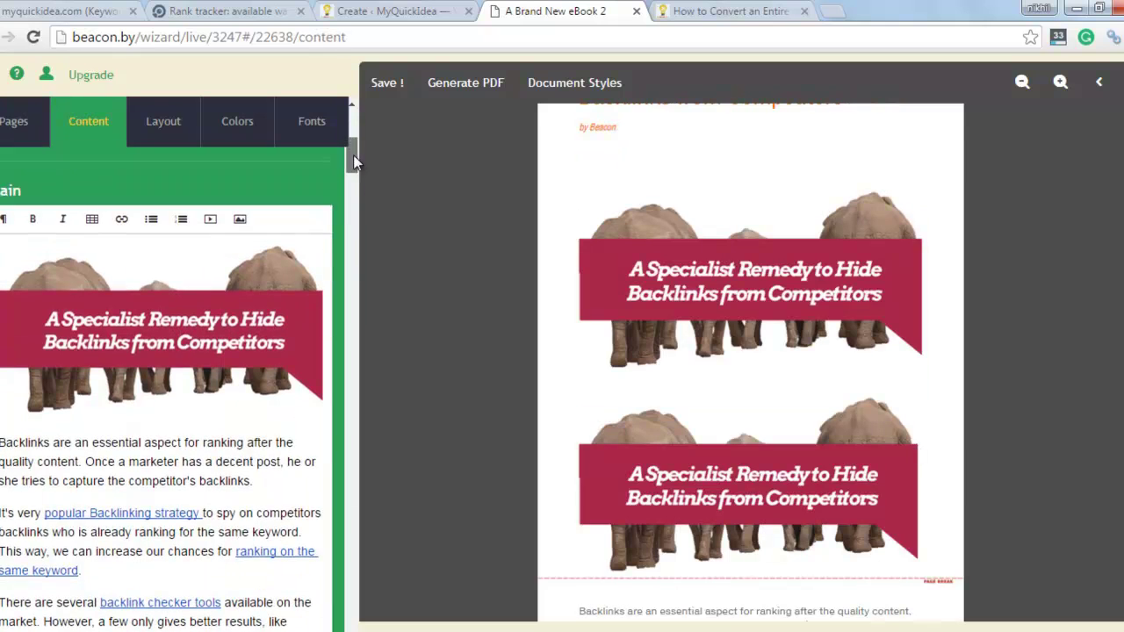
scroll(353, 154, up, 3)
click(59, 331)
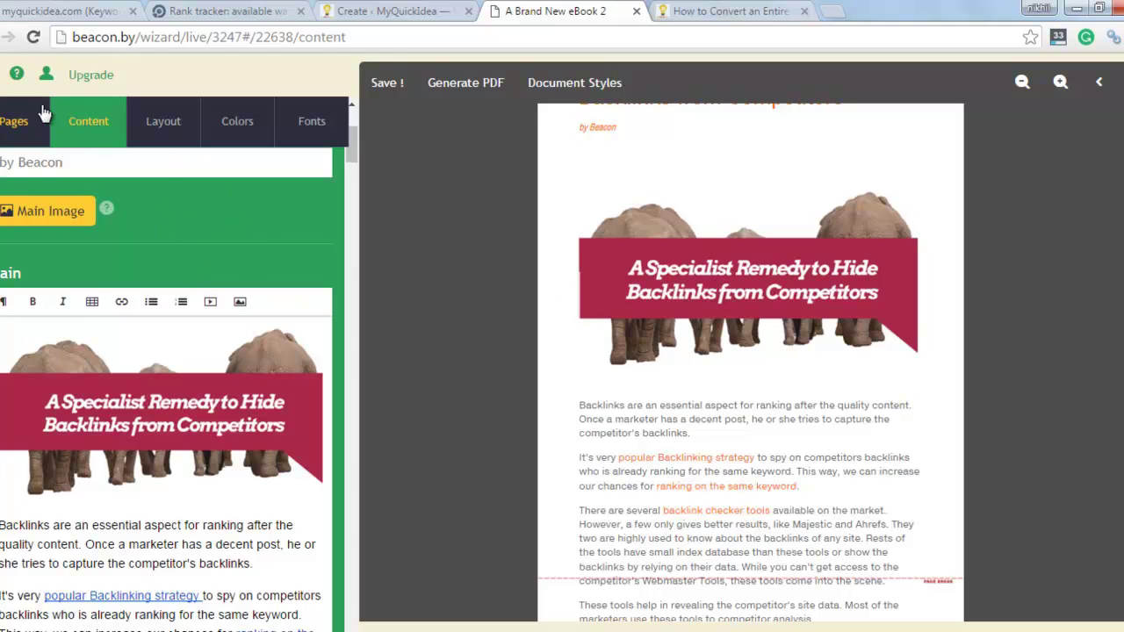
- Return to the page list, save the eBook, and generate and download its PDF
click(19, 121)
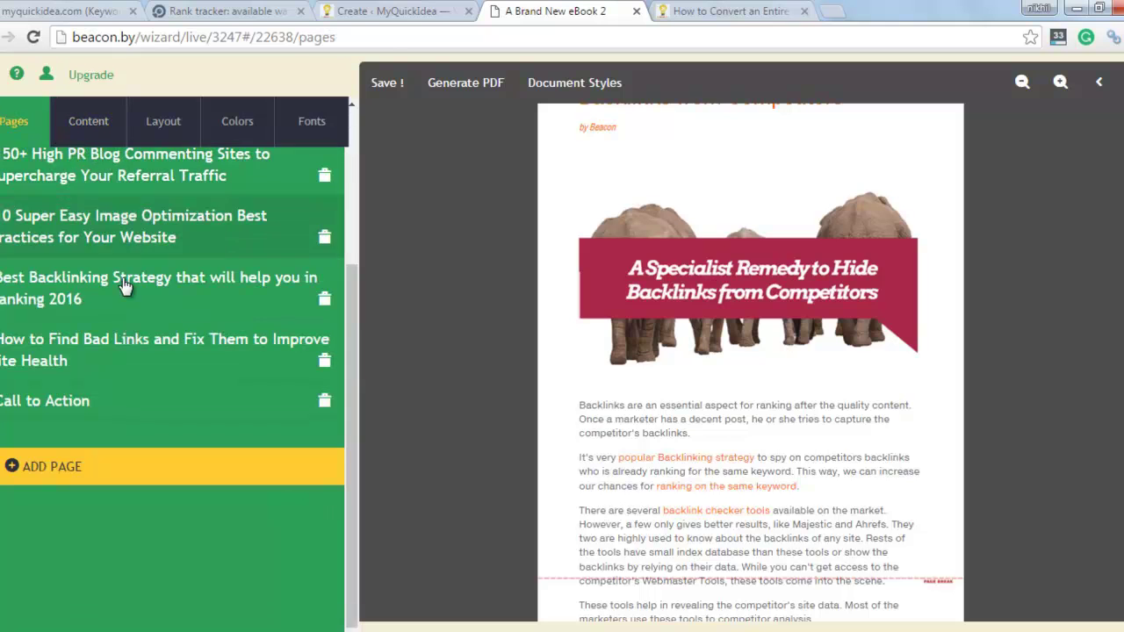
drag(357, 288, 355, 144)
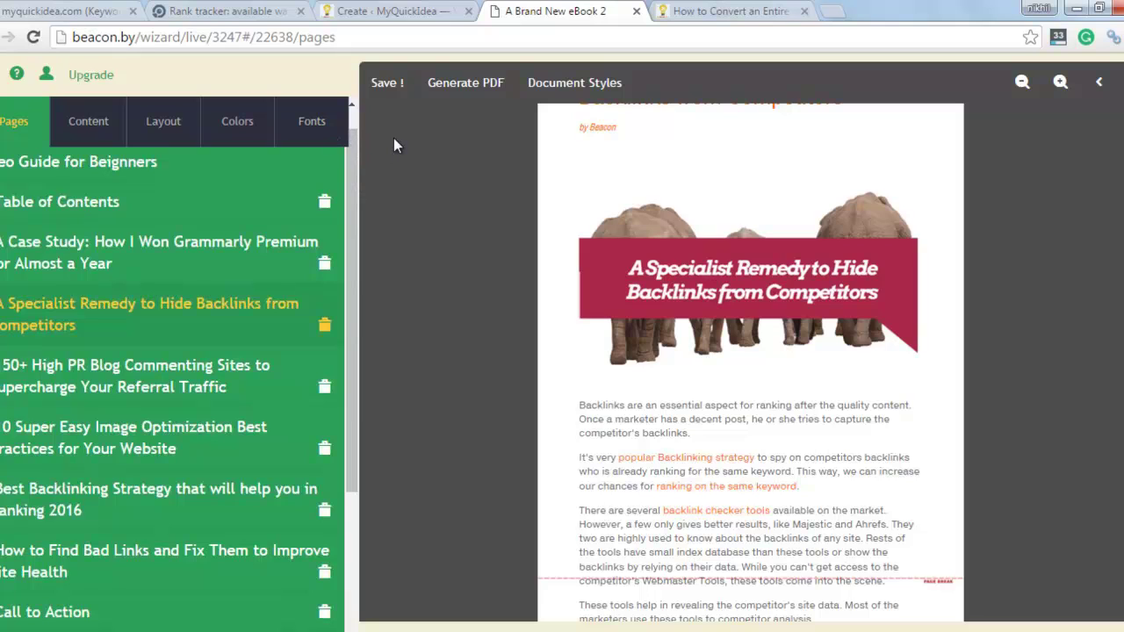
click(388, 86)
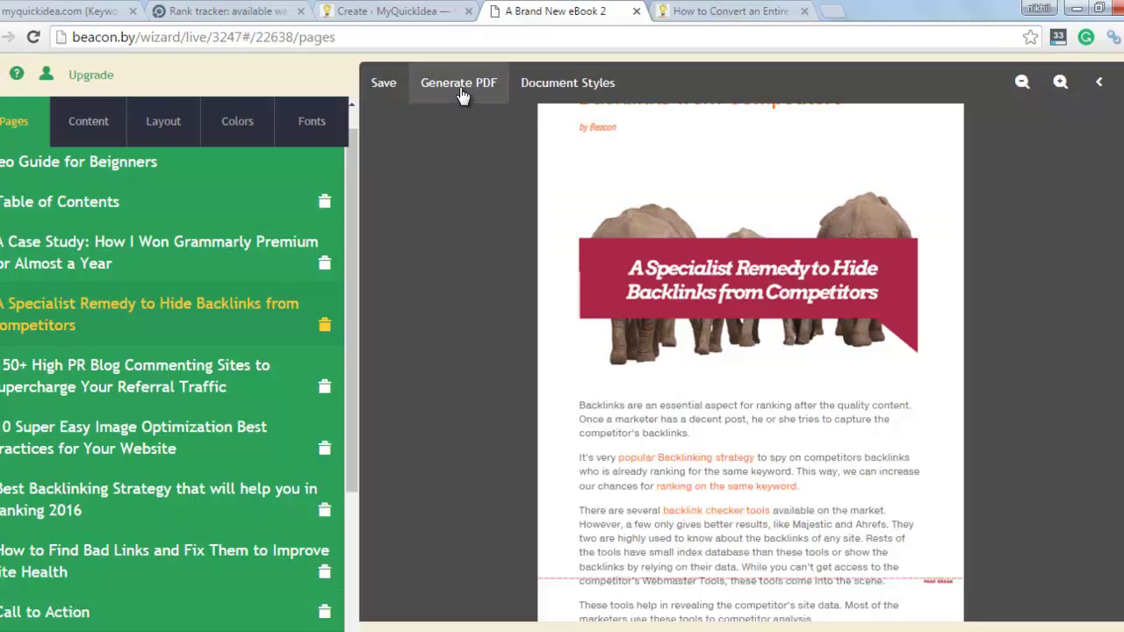
click(462, 91)
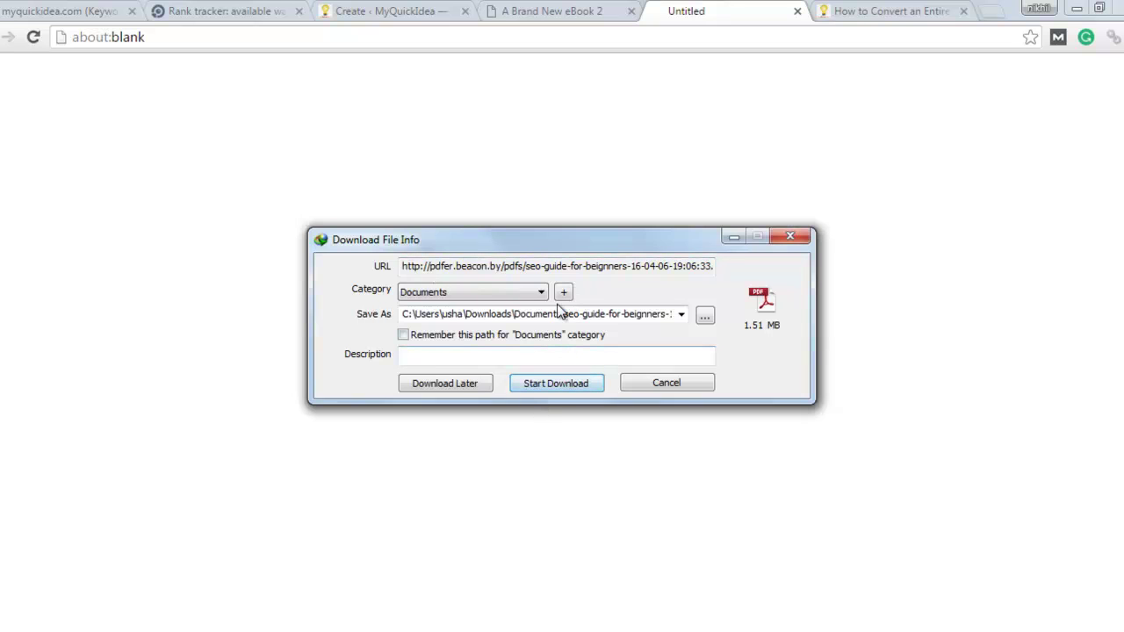
click(564, 384)
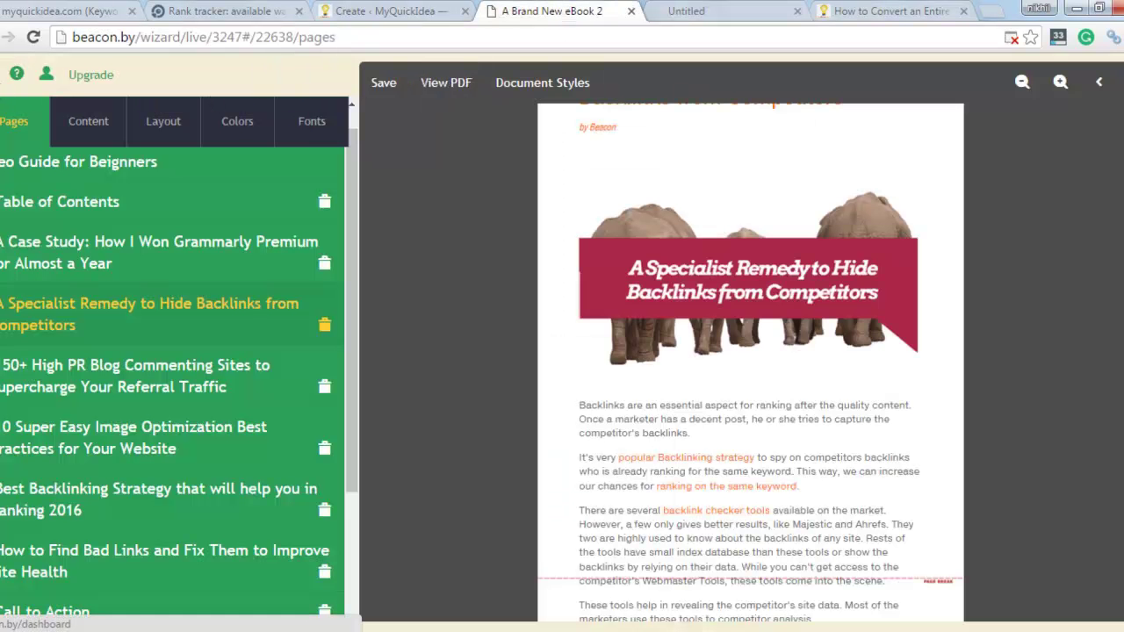
- Open the Beacon dashboard and look through the list of created eBooks
click(3, 84)
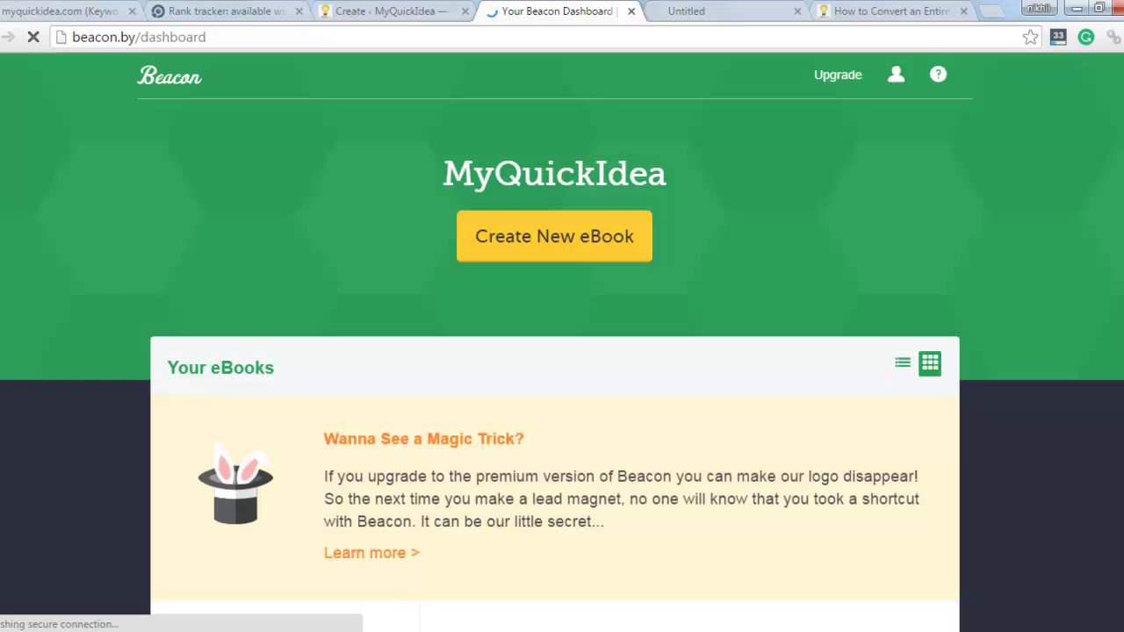
scroll(555, 343, down, 6)
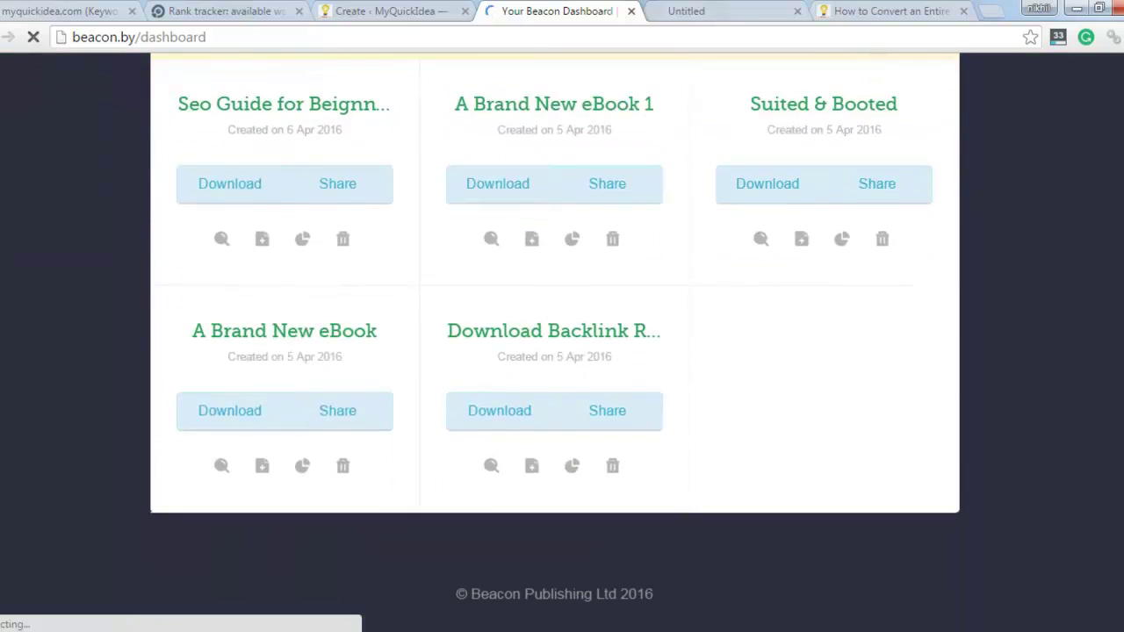
scroll(555, 343, up, 2)
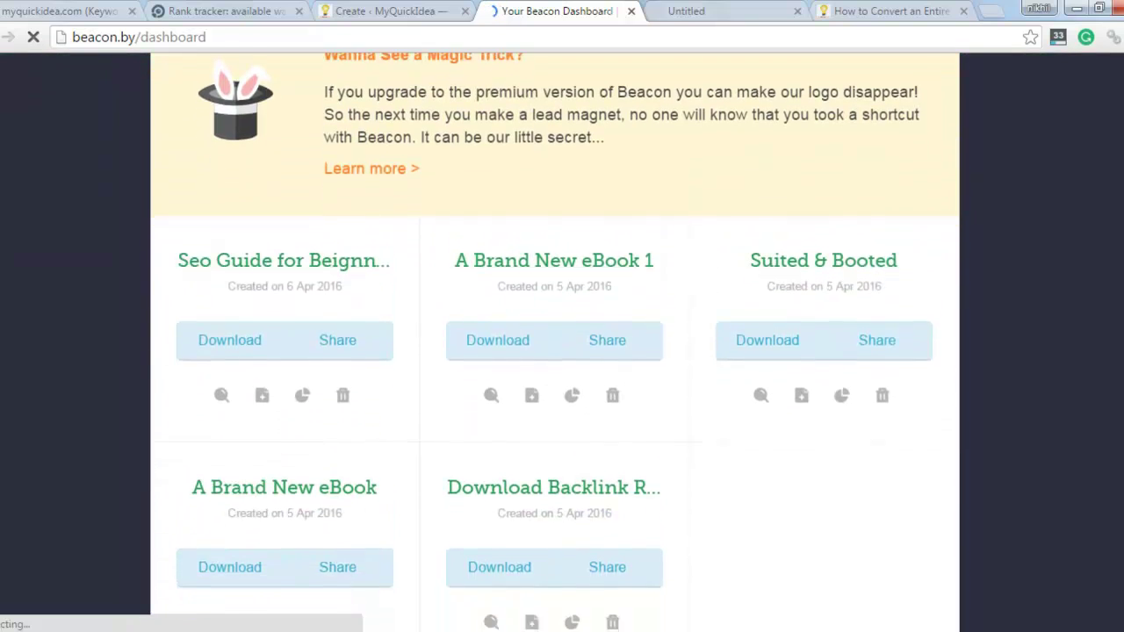
scroll(1036, 319, down, 2)
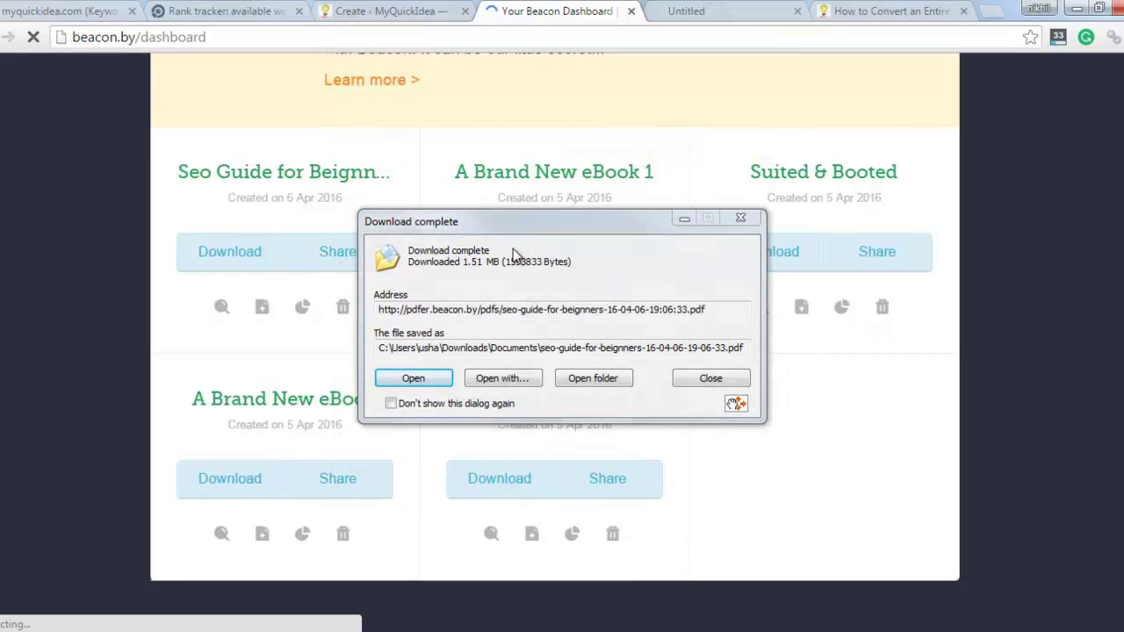
- Minimize the download notice and open the Beacon plugin's Embed page in the WordPress admin
click(684, 220)
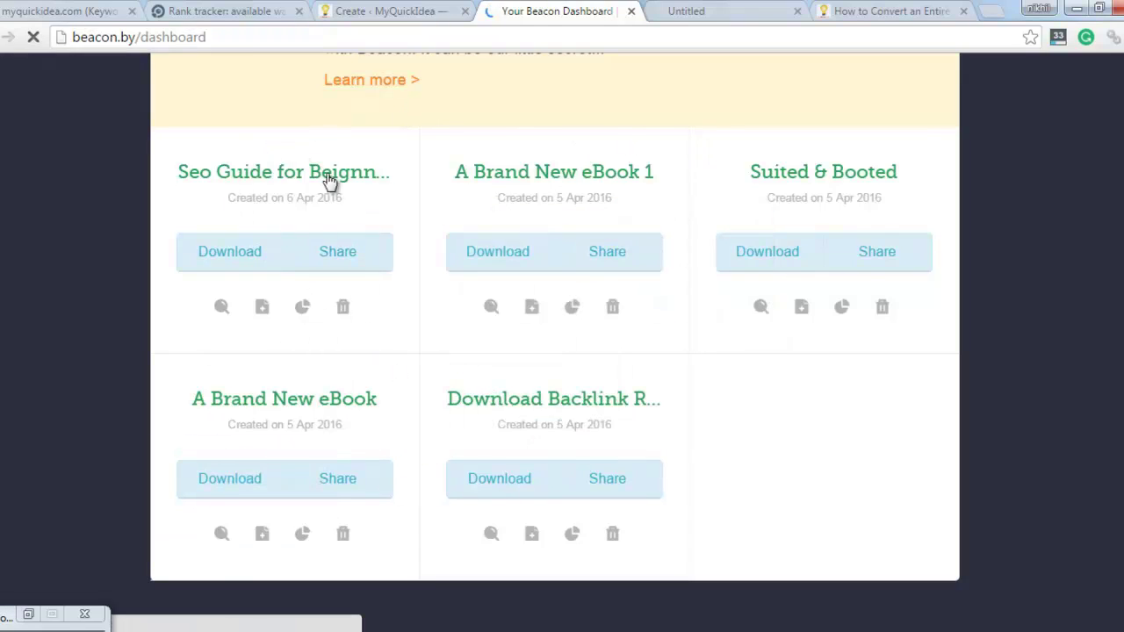
click(375, 8)
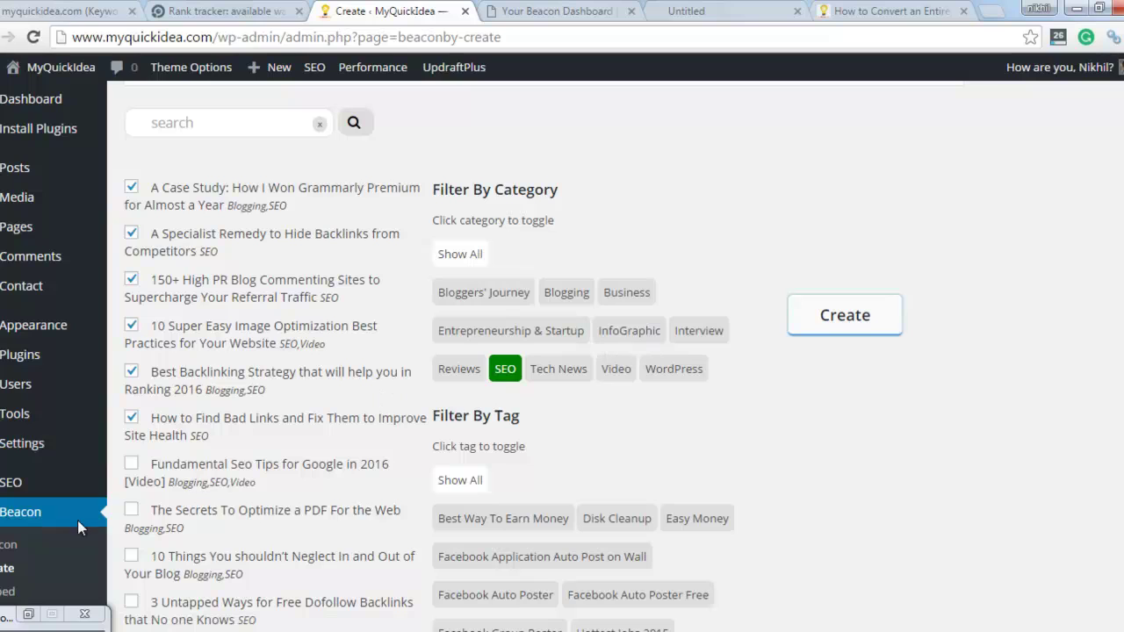
click(7, 591)
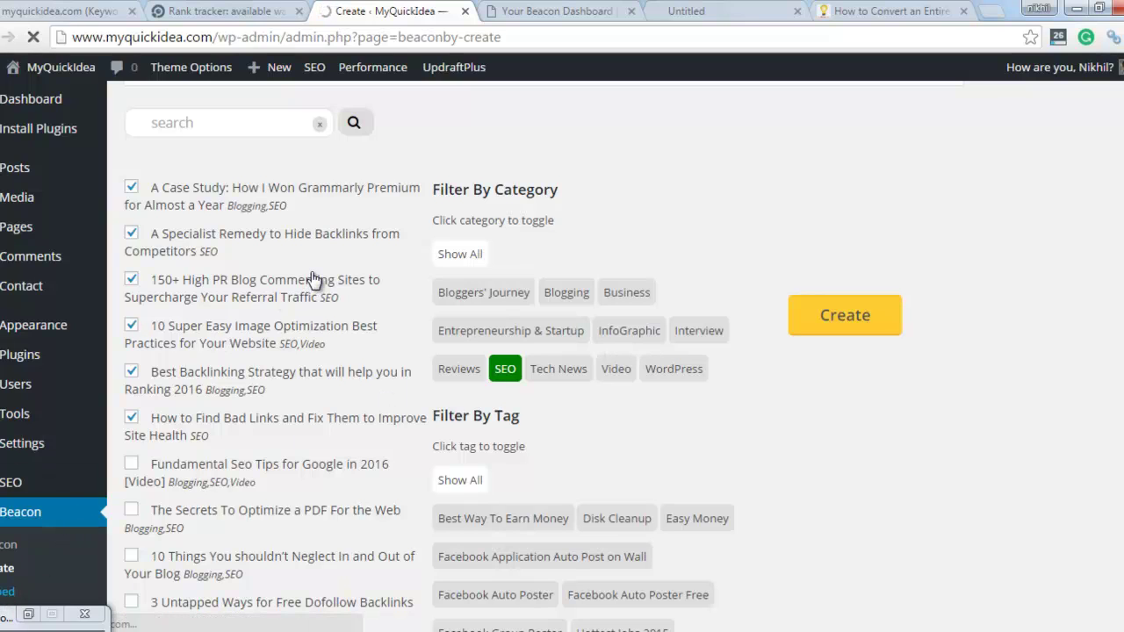
- Open the downloaded eBook PDF in Adobe Reader and look through its cover and first chapters
click(28, 615)
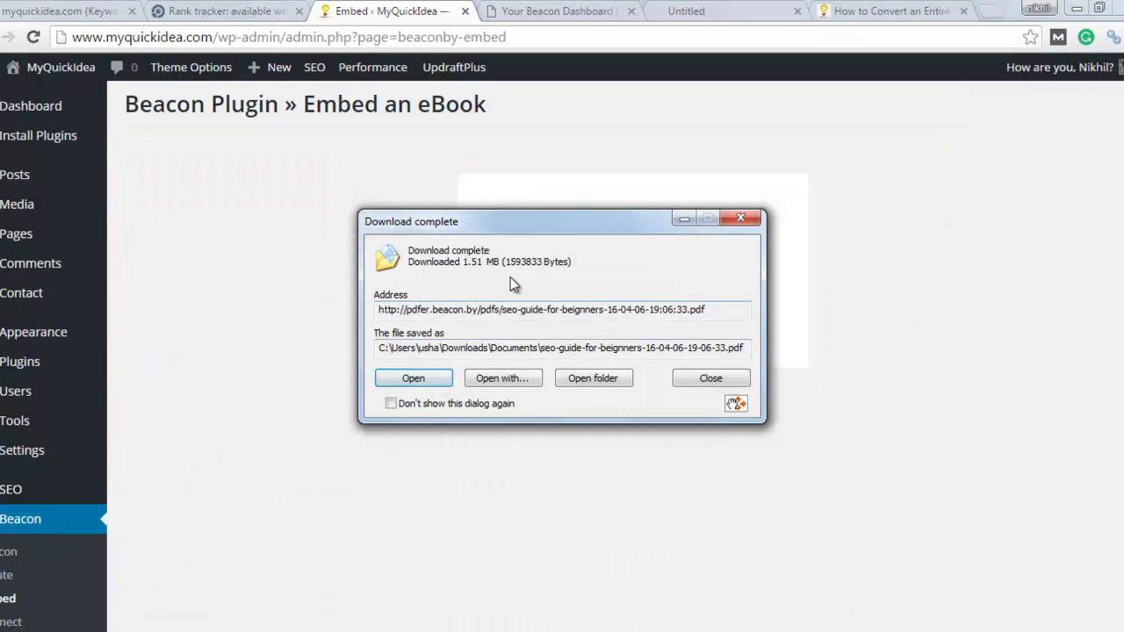
click(424, 381)
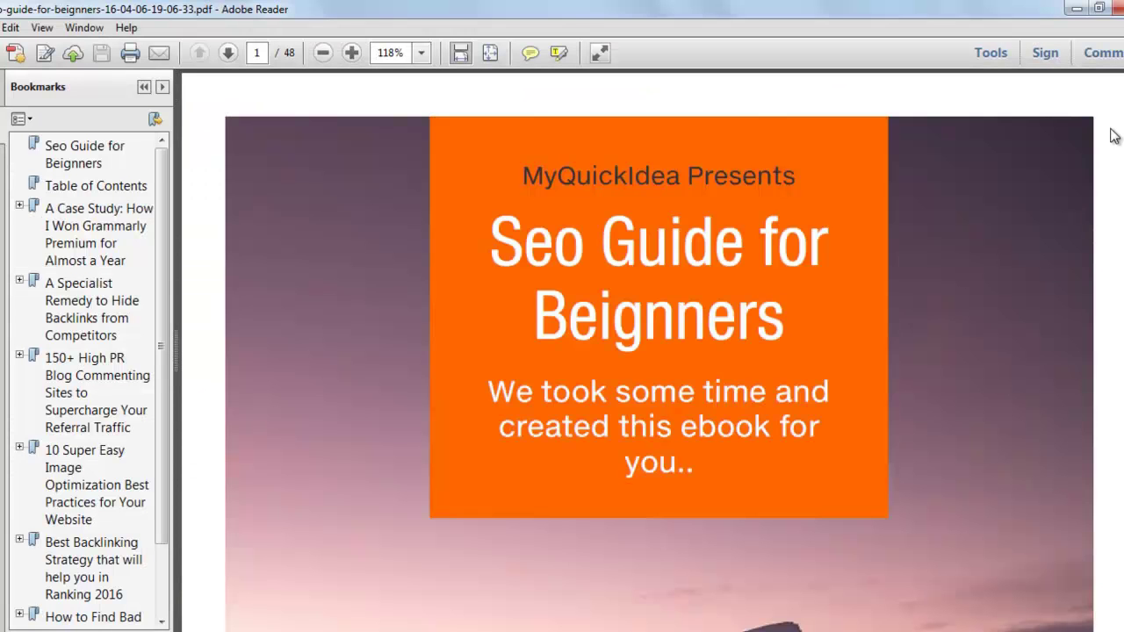
scroll(872, 255, down, 10)
scroll(871, 254, up, 10)
scroll(653, 351, down, 20)
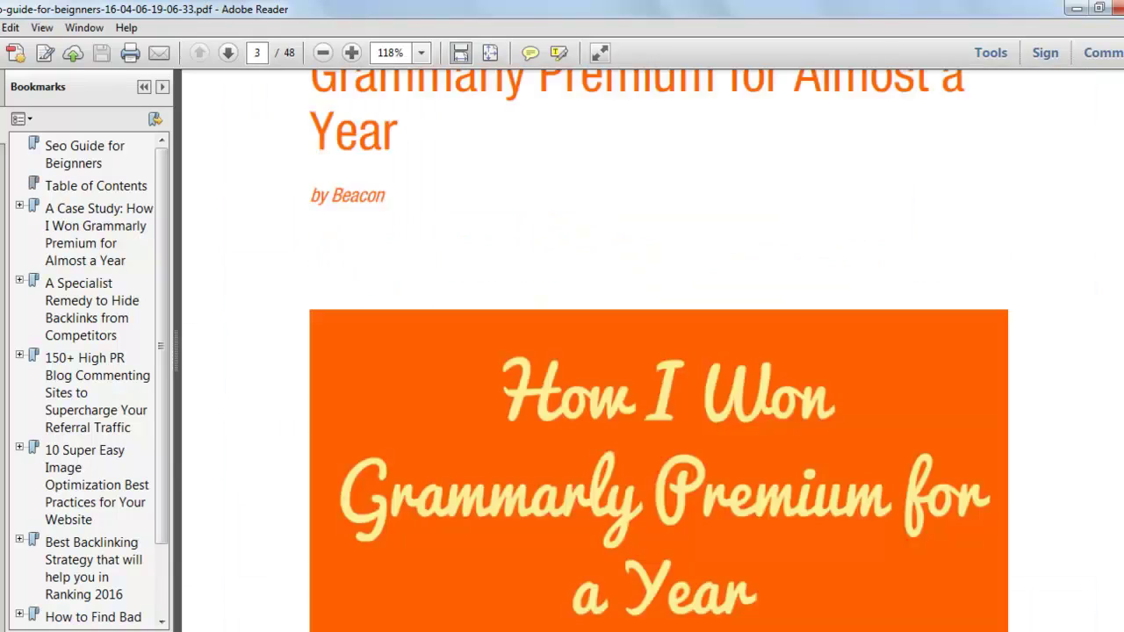
scroll(652, 351, down, 5)
scroll(652, 352, down, 15)
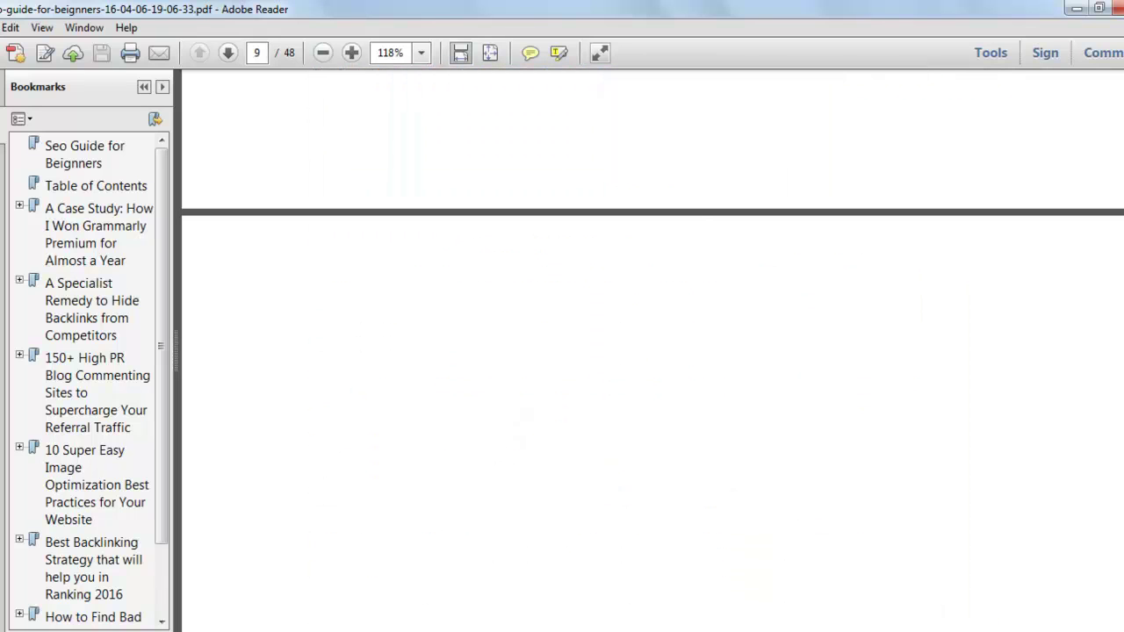
scroll(652, 351, down, 15)
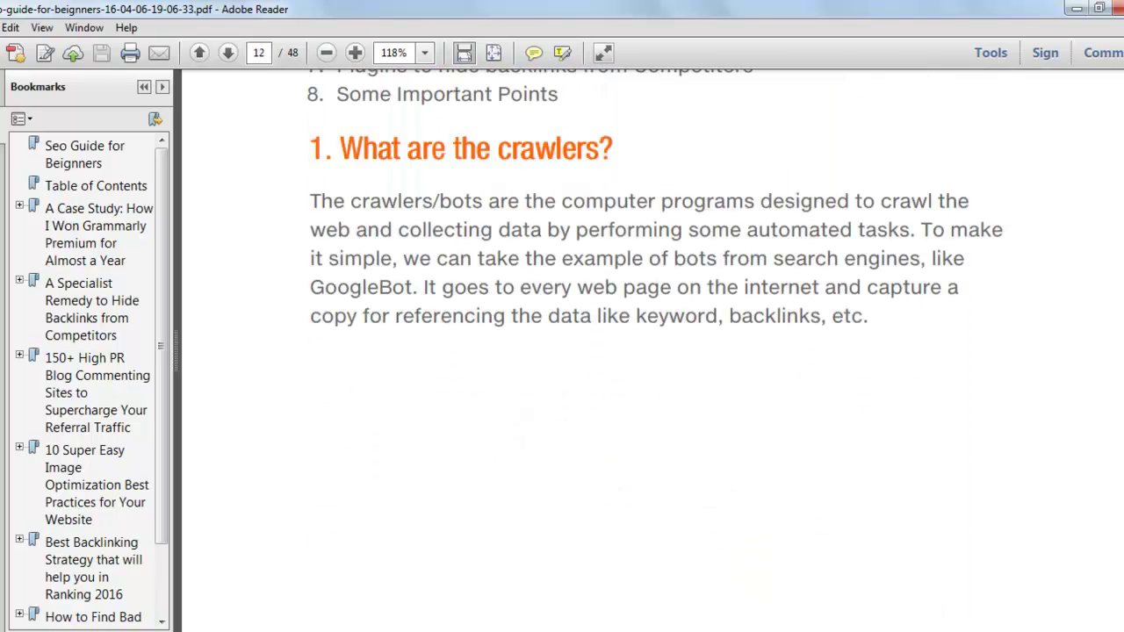
scroll(306, 256, down, 10)
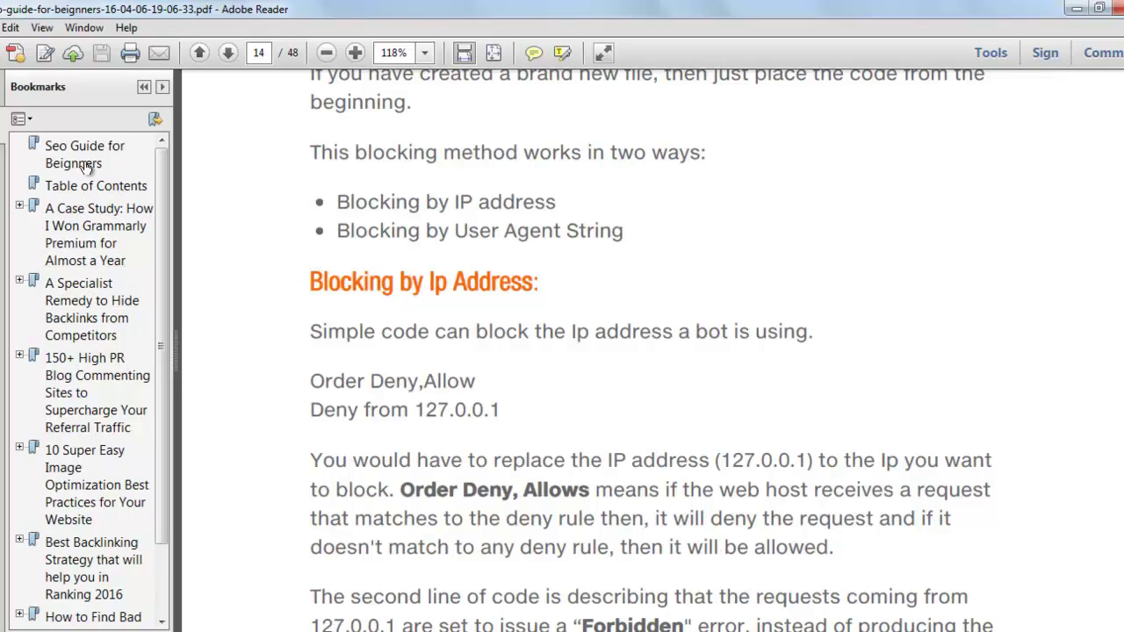
- Go to the bookmarked chapter on 150+ High PR Blog Commenting Sites, and close the PDF
click(75, 466)
click(98, 403)
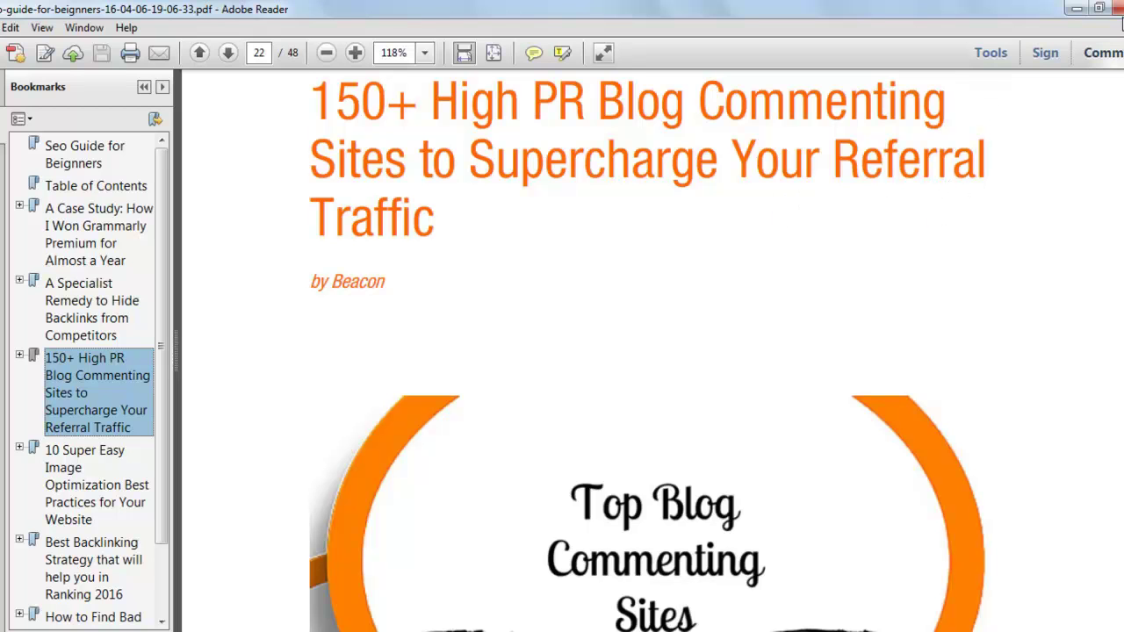
click(1118, 8)
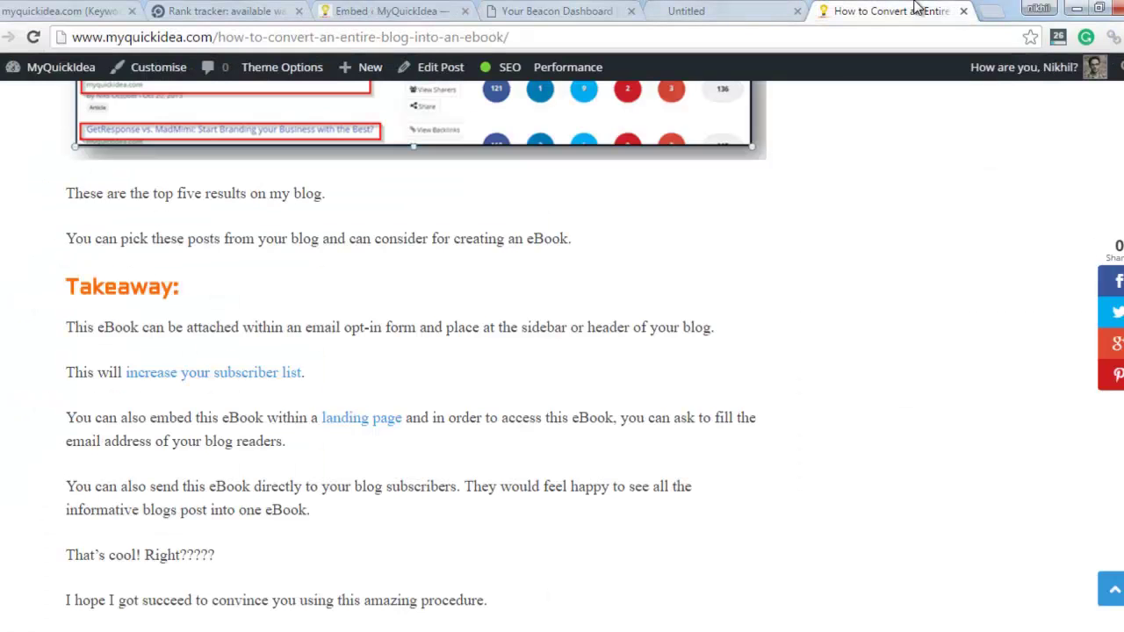
- View the blog post "How to Convert an Entire Blog into an Ebook" and examine its newsletter subscription form
click(913, 11)
key(Home)
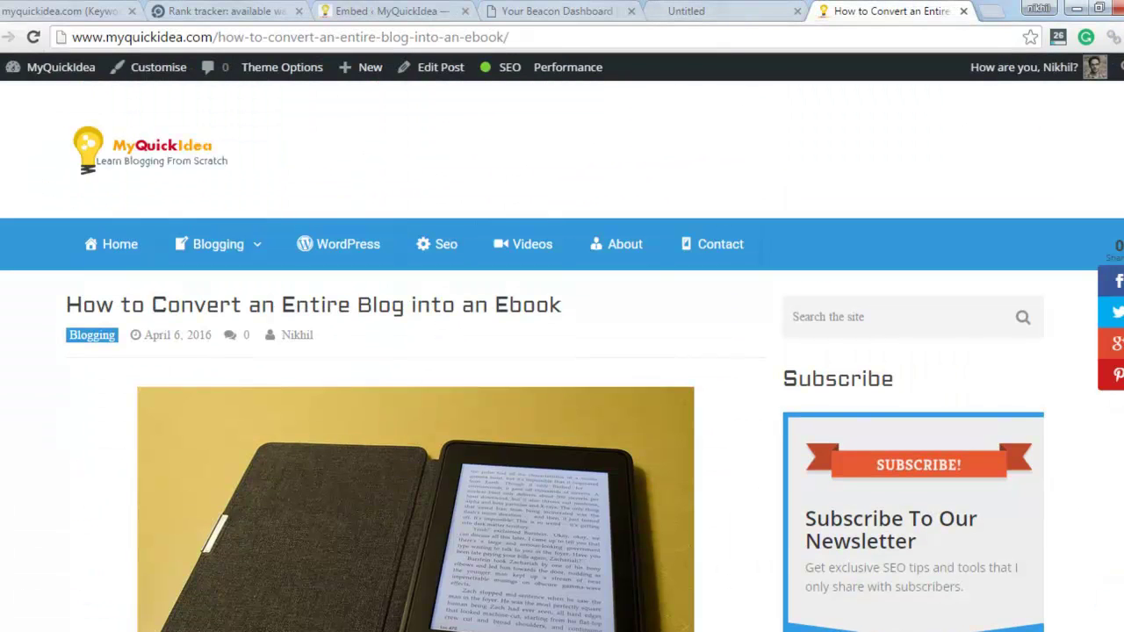
scroll(990, 198, down, 3)
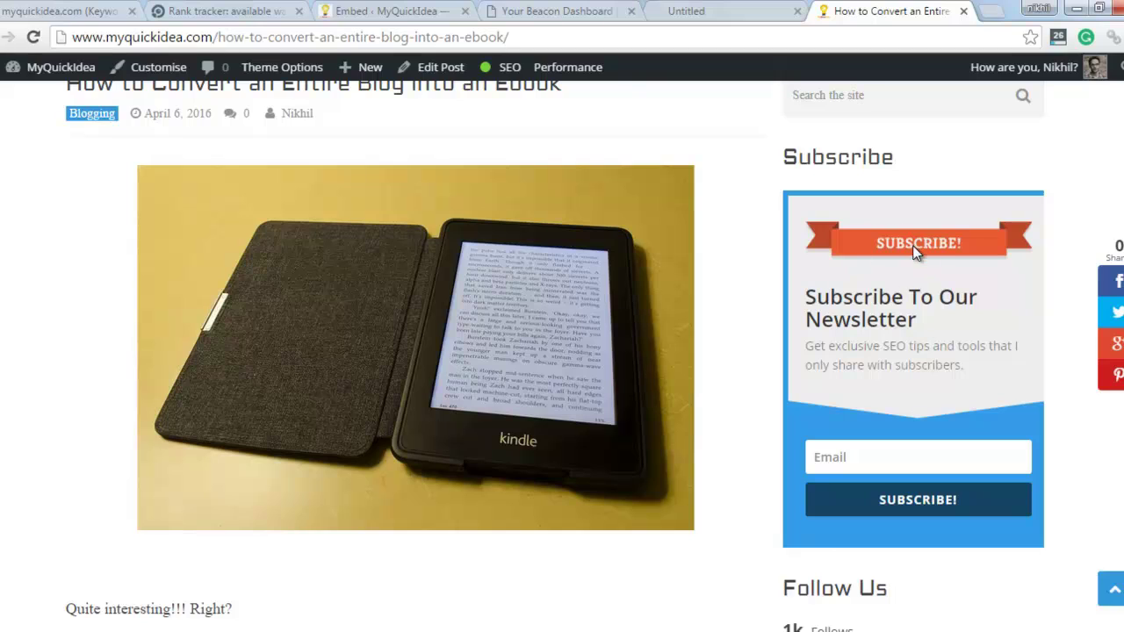
click(891, 453)
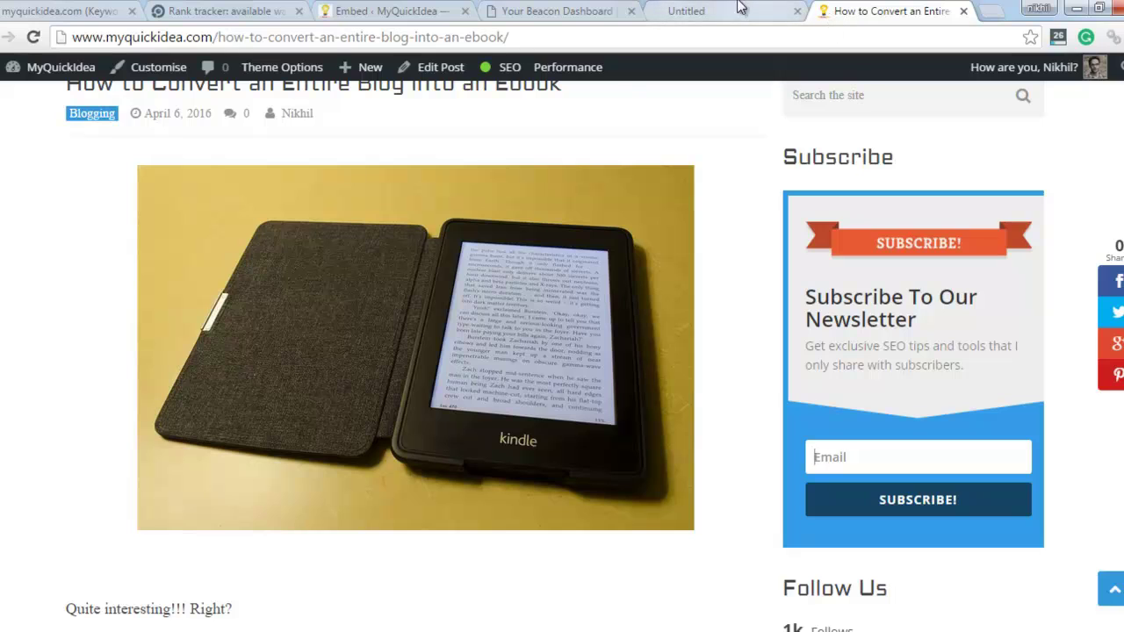
- On the plugin's Embed page, choose the Seo Guide for Beignners content upgrade and examine its embed code and preview
click(402, 11)
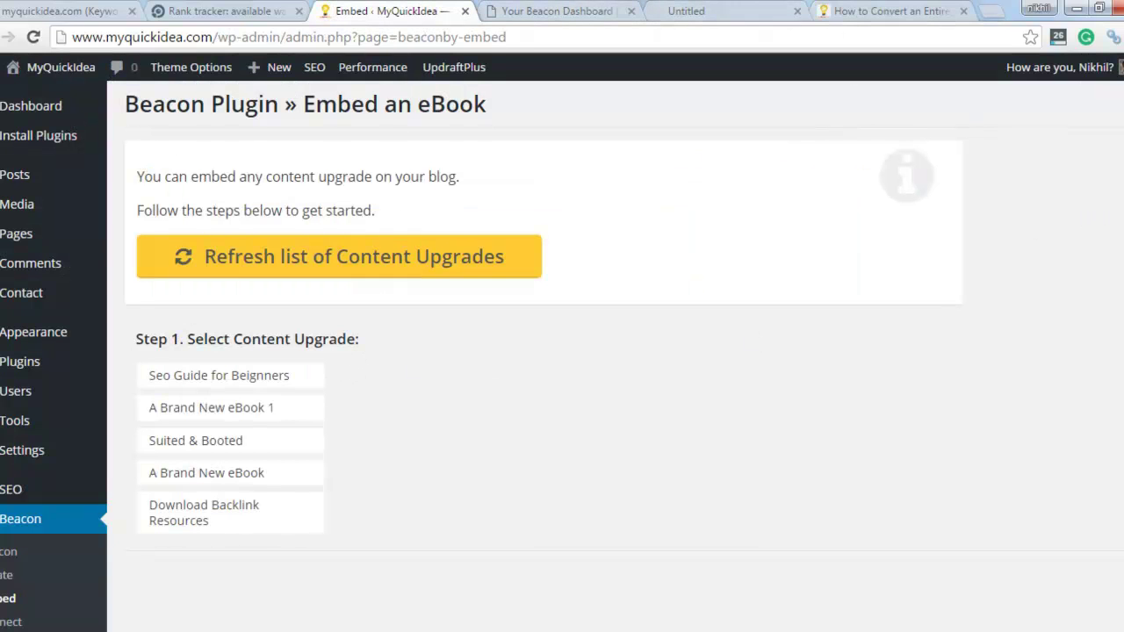
scroll(562, 354, down, 2)
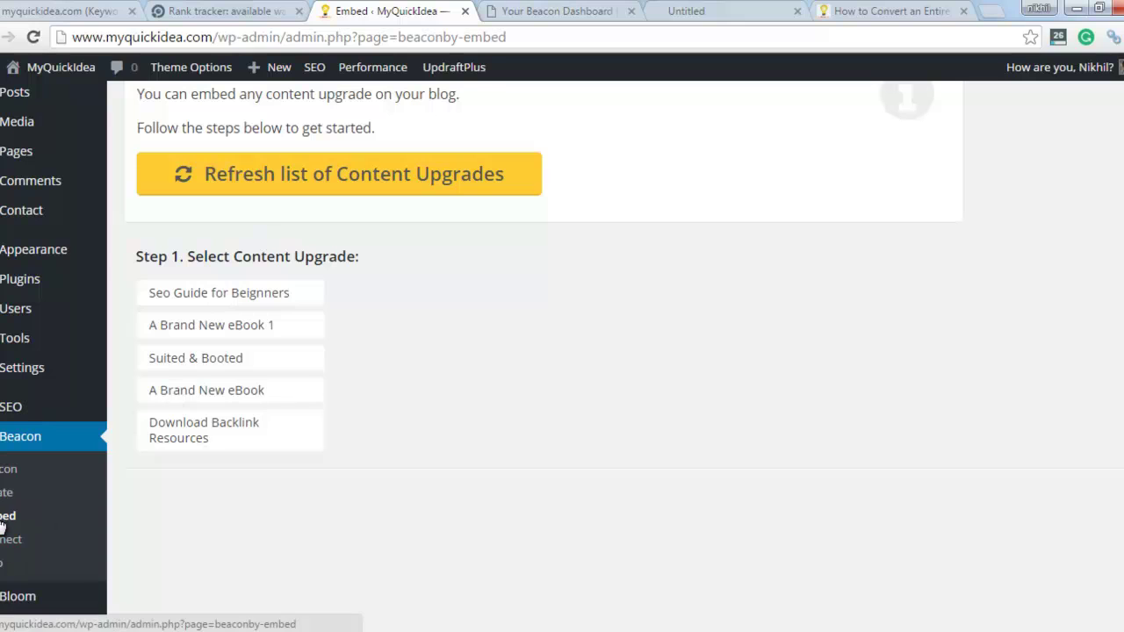
click(243, 300)
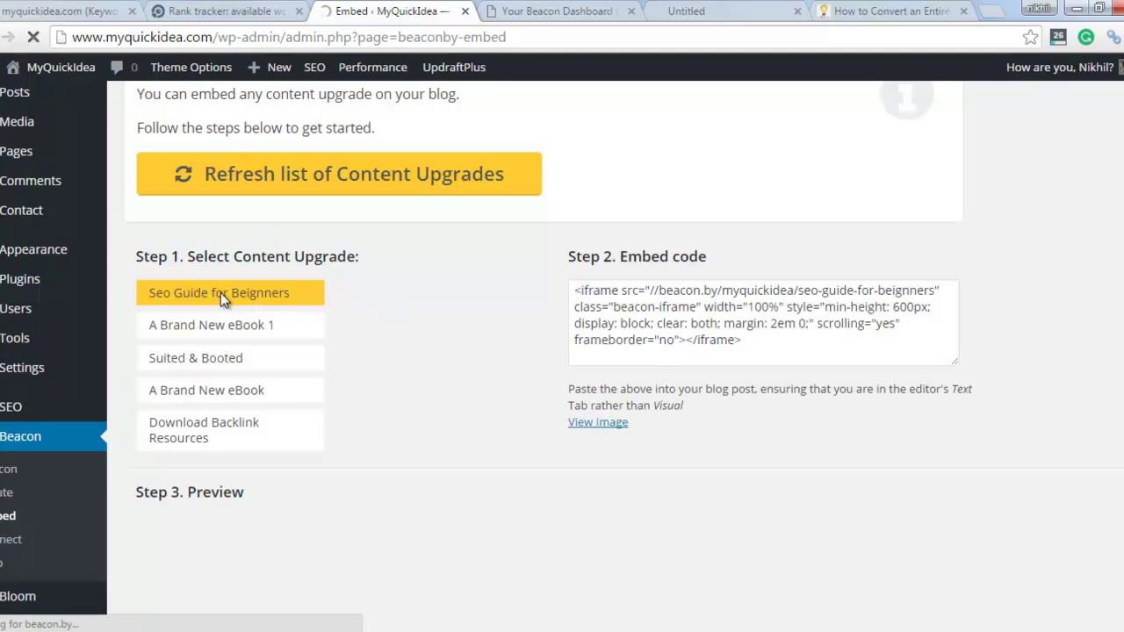
click(630, 305)
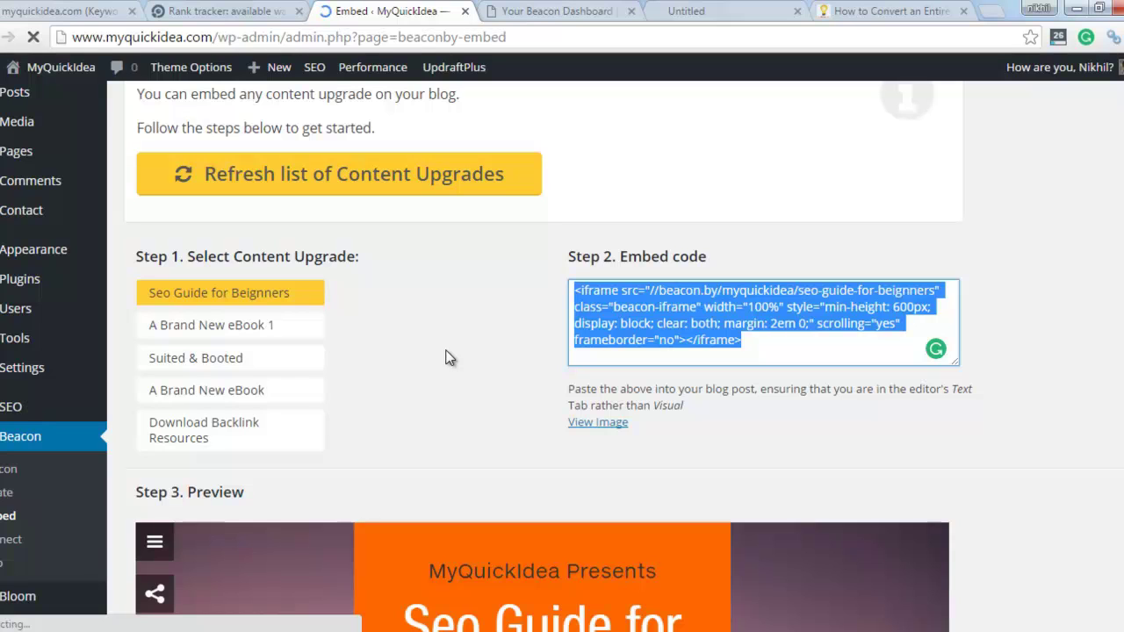
click(443, 349)
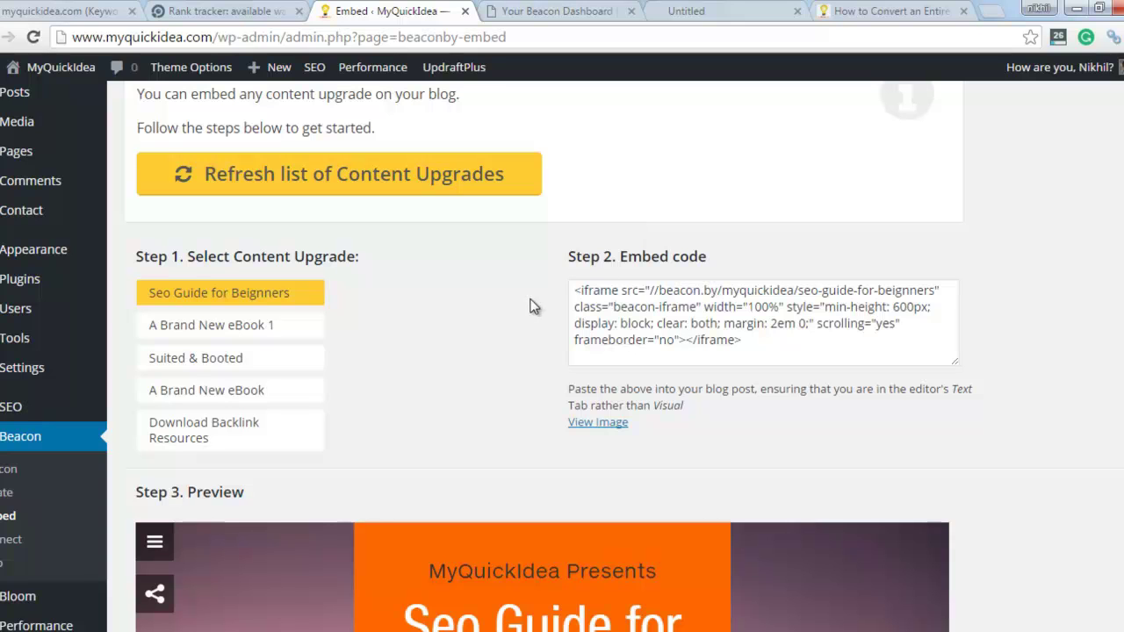
scroll(562, 352, down, 5)
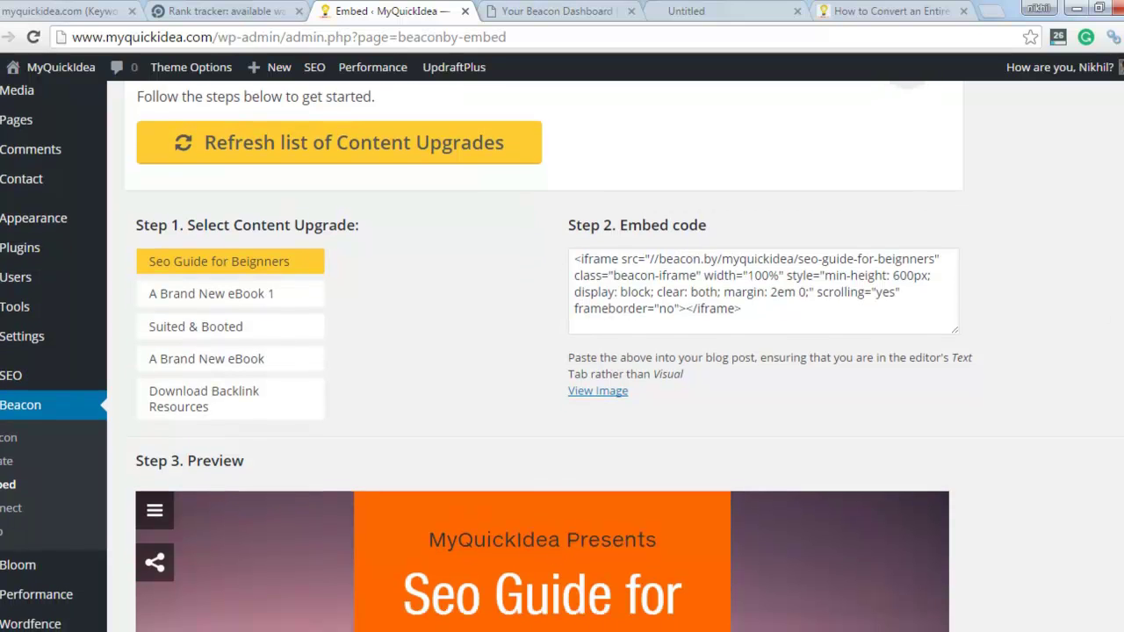
scroll(563, 351, up, 3)
scroll(562, 351, up, 3)
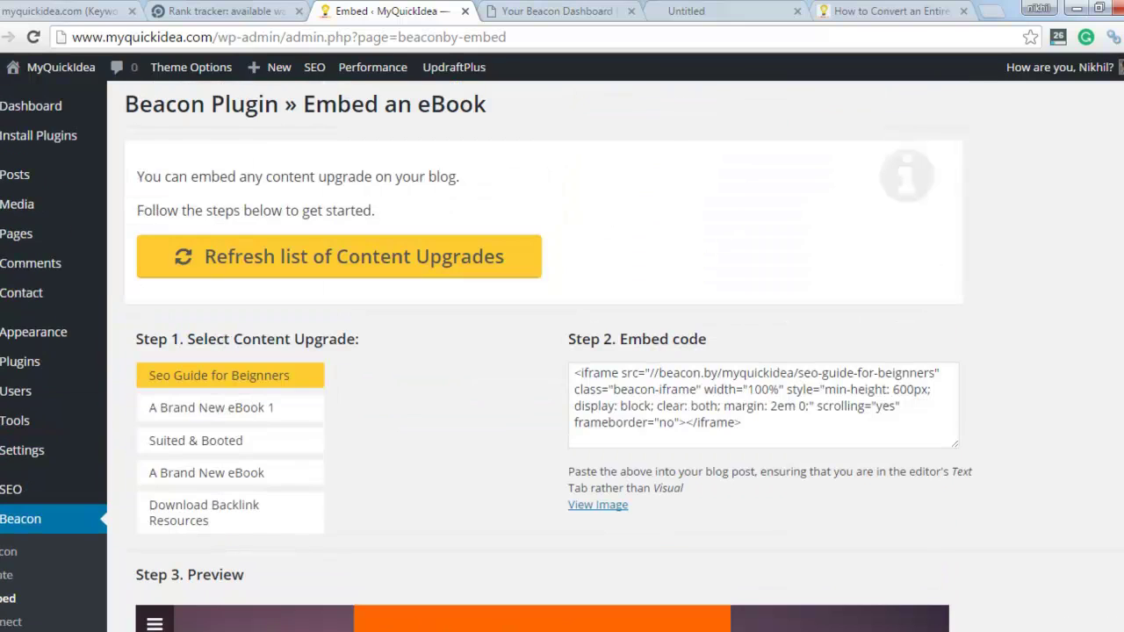